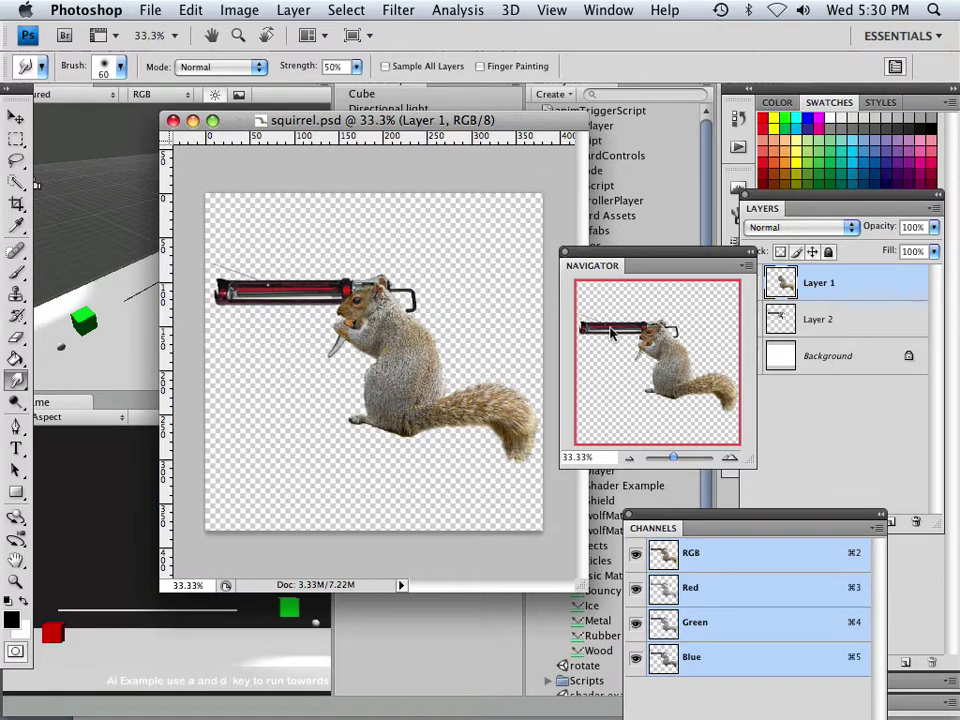
Zoom the Navigator to about 110% and center the view on the red tube by the squirrel's head
{"action": "left_click_drag", "start_coordinate": [673, 456], "coordinate": [681, 457]}
{"action": "left_click_drag", "start_coordinate": [640, 340], "coordinate": [589, 329]}
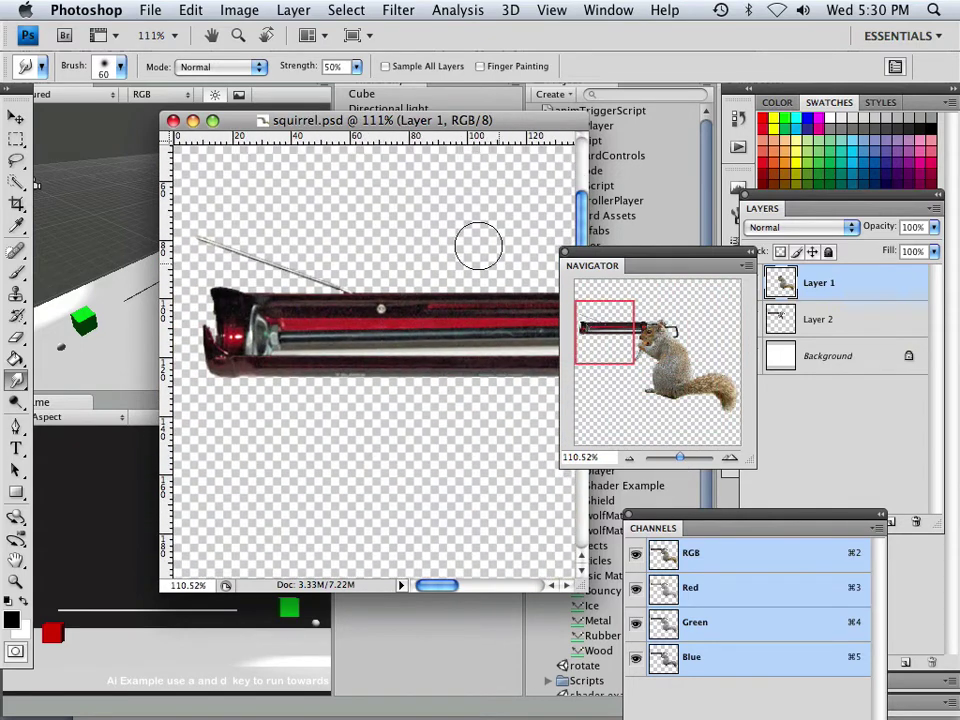
Check Image Size shows 1079 × 1079 px, cancel unchanged, and zoom back out to about 30%
{"action": "left_click", "coordinate": [245, 11]}
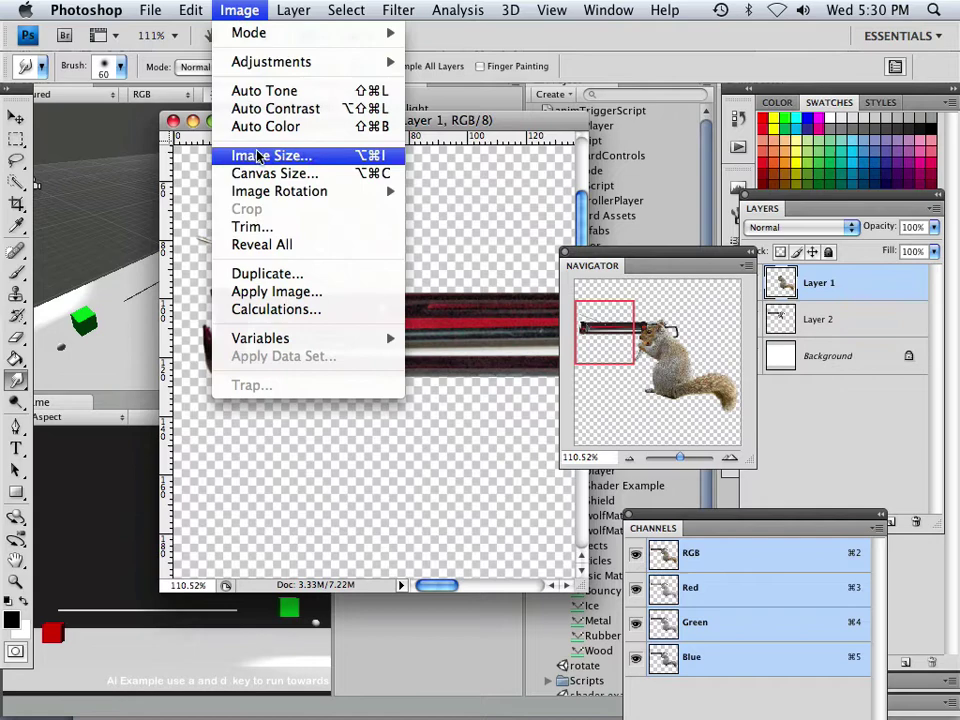
{"action": "left_click", "coordinate": [257, 154]}
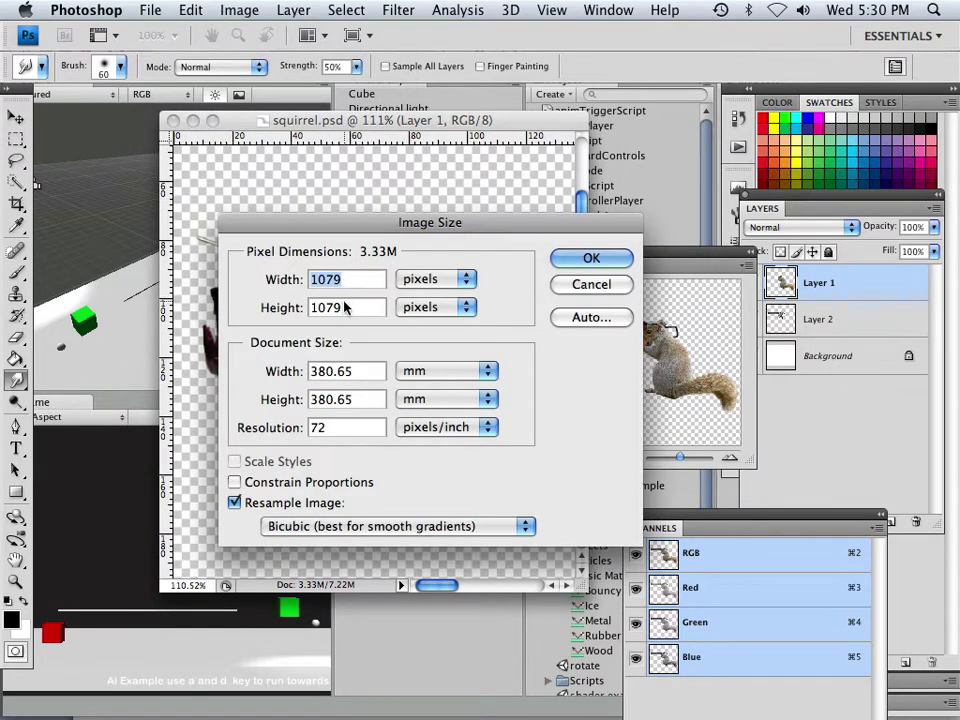
{"action": "left_click", "coordinate": [340, 312]}
{"action": "double_click", "coordinate": [326, 307]}
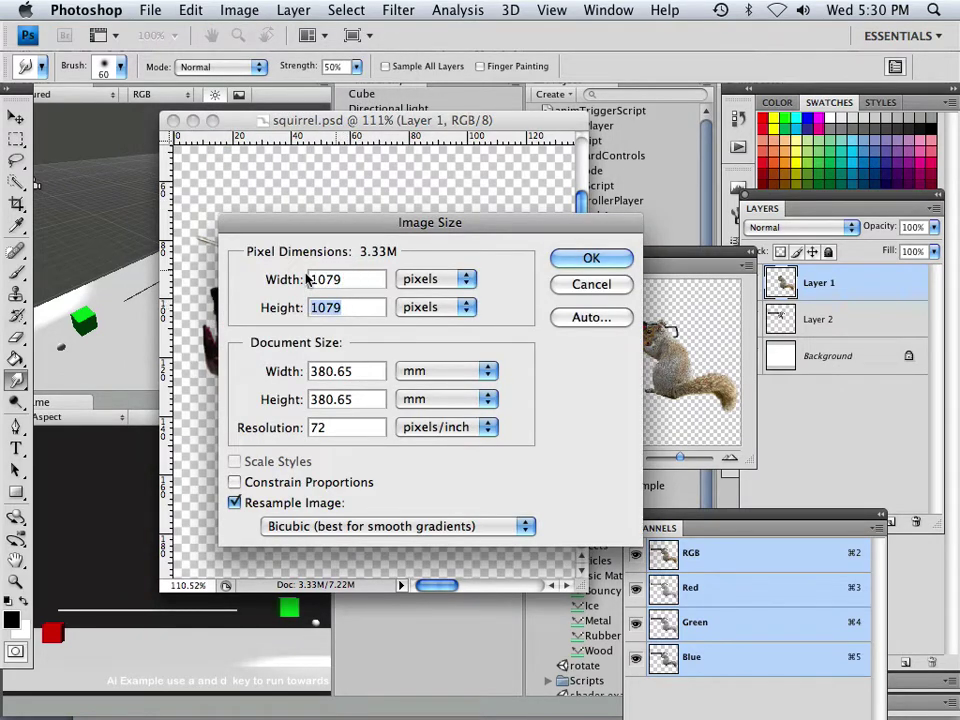
{"action": "left_click", "coordinate": [358, 284]}
{"action": "double_click", "coordinate": [330, 280]}
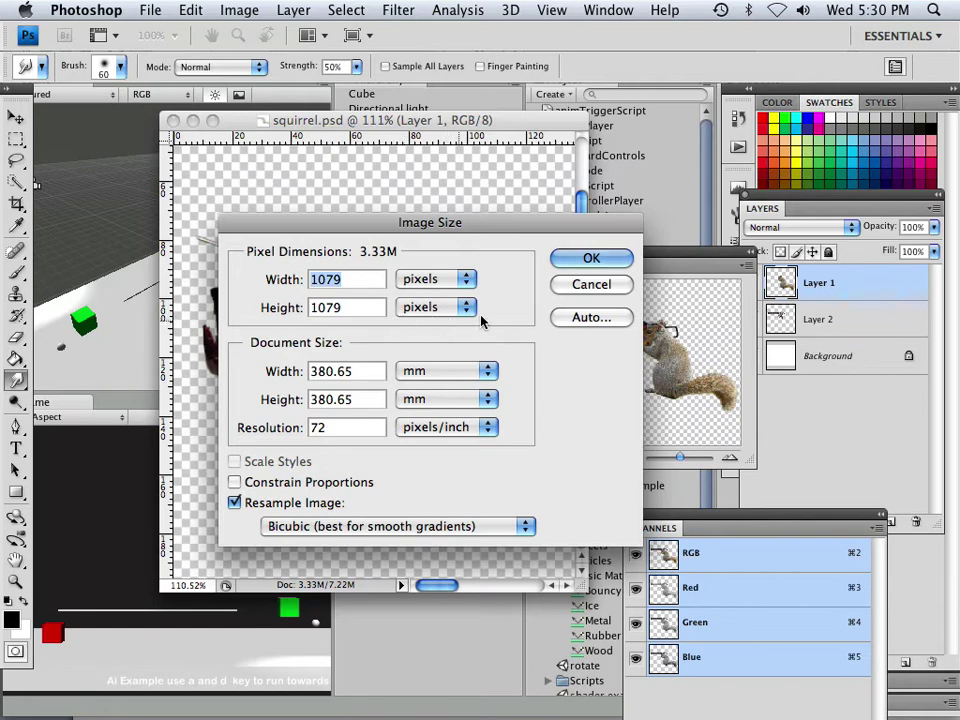
{"action": "left_click", "coordinate": [561, 282]}
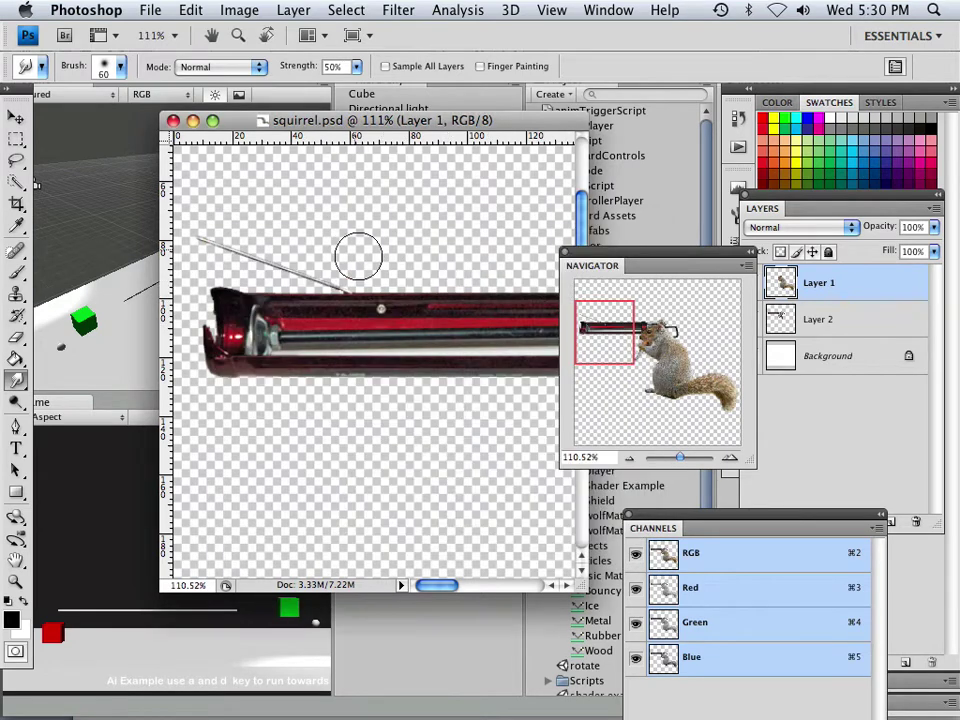
{"action": "left_click_drag", "start_coordinate": [679, 457], "coordinate": [674, 457]}
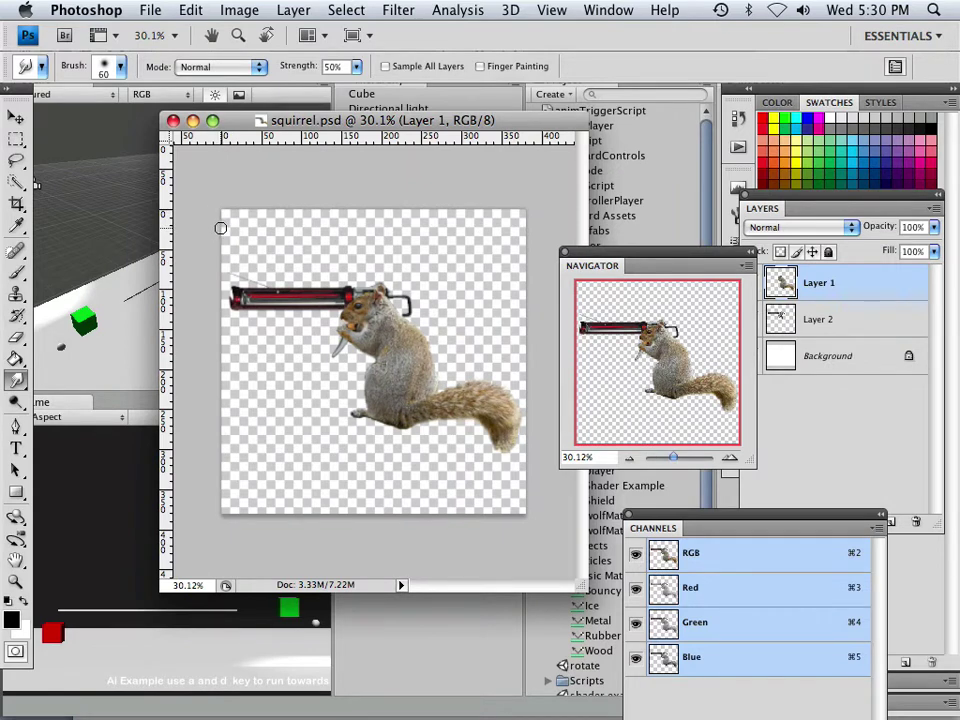
Free-transform the red tube on Layer 2 to rotate it about -0.7° and apply it
{"action": "left_click", "coordinate": [15, 116]}
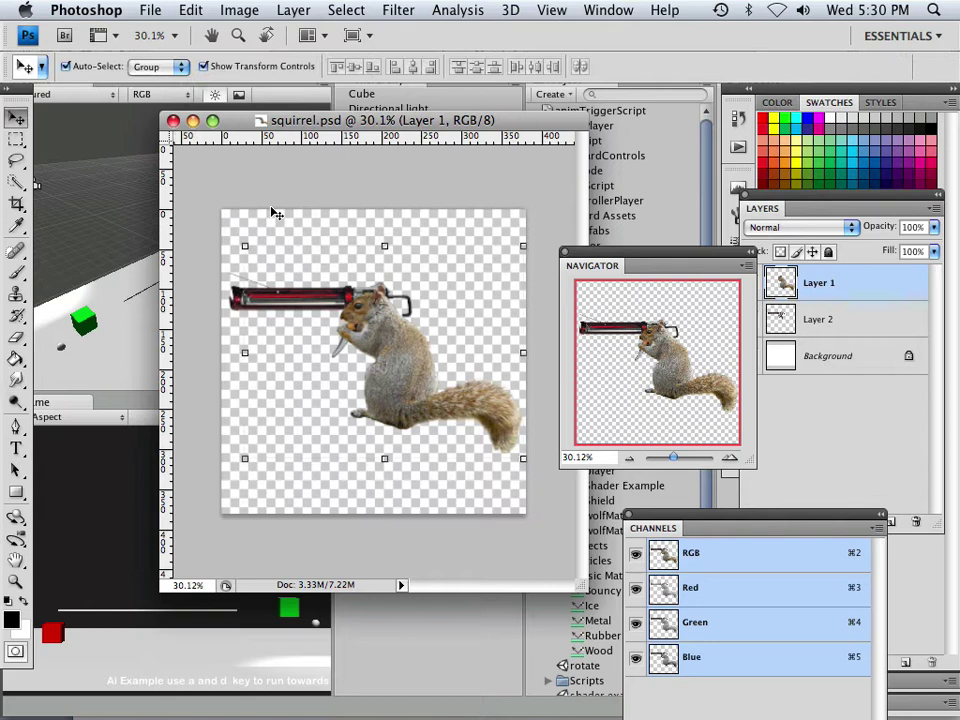
{"action": "left_click", "coordinate": [870, 322]}
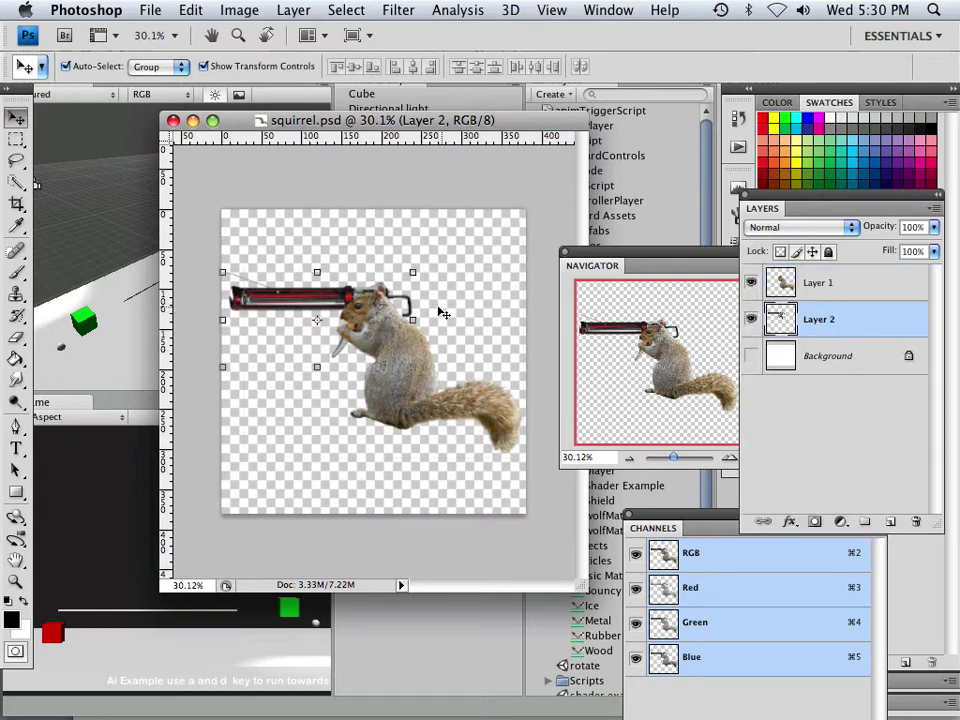
{"action": "key", "text": "super+t"}
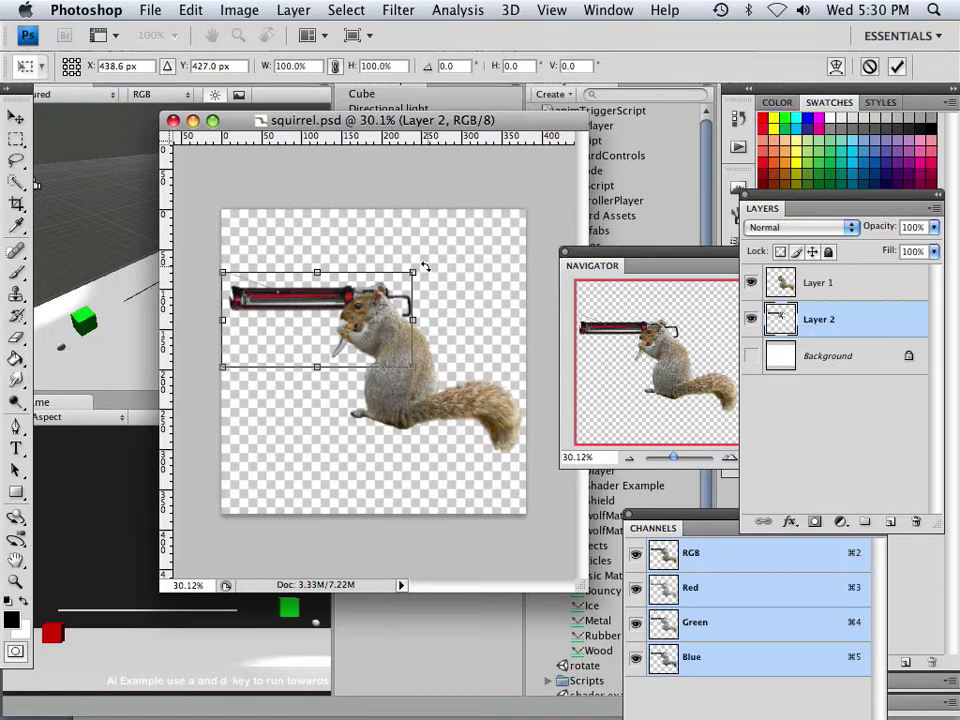
{"action": "mouse_move", "coordinate": [425, 268]}
{"action": "left_mouse_down"}
{"action": "mouse_move", "coordinate": [381, 207]}
{"action": "mouse_move", "coordinate": [315, 190]}
{"action": "mouse_move", "coordinate": [439, 274]}
{"action": "mouse_move", "coordinate": [450, 324]}
{"action": "mouse_move", "coordinate": [446, 282]}
{"action": "mouse_move", "coordinate": [433, 288]}
{"action": "mouse_move", "coordinate": [492, 318]}
{"action": "mouse_move", "coordinate": [480, 288]}
{"action": "mouse_move", "coordinate": [388, 285]}
{"action": "mouse_move", "coordinate": [489, 294]}
{"action": "mouse_move", "coordinate": [401, 285]}
{"action": "mouse_move", "coordinate": [478, 296]}
{"action": "mouse_move", "coordinate": [422, 290]}
{"action": "mouse_move", "coordinate": [416, 334]}
{"action": "mouse_move", "coordinate": [420, 306]}
{"action": "mouse_move", "coordinate": [400, 292]}
{"action": "mouse_move", "coordinate": [446, 321]}
{"action": "mouse_move", "coordinate": [432, 270]}
{"action": "left_mouse_up"}
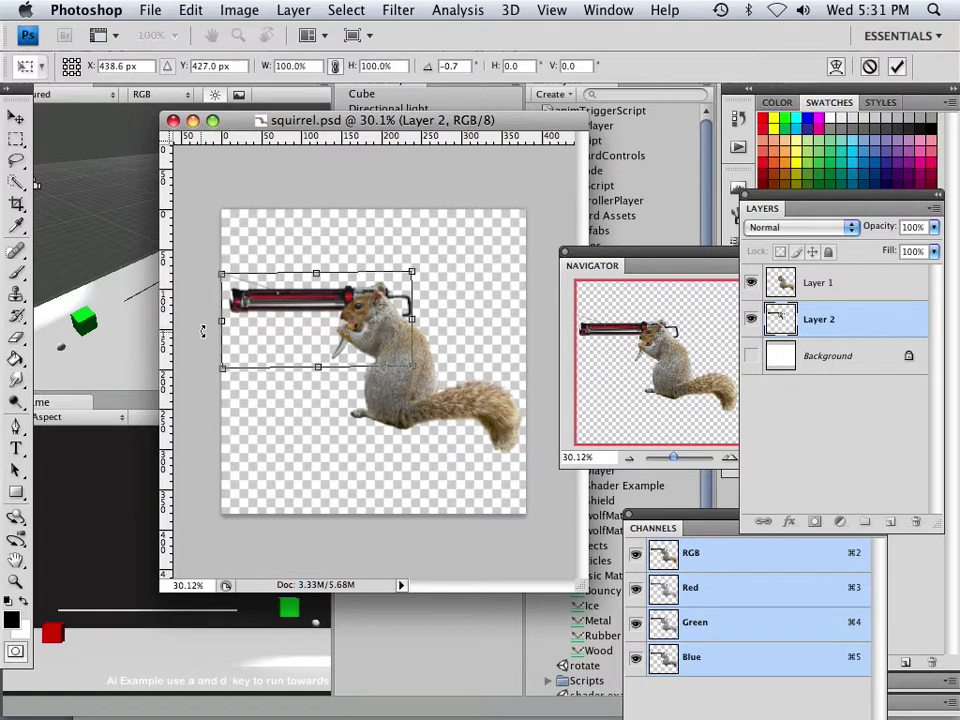
{"action": "left_click", "coordinate": [22, 121]}
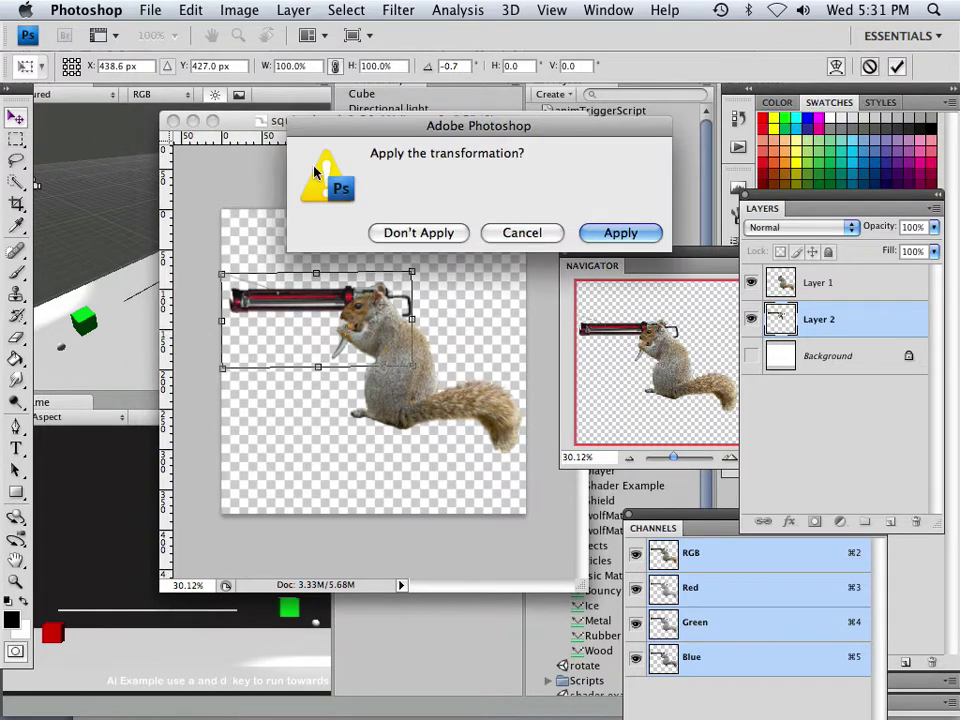
{"action": "key", "text": "Return"}
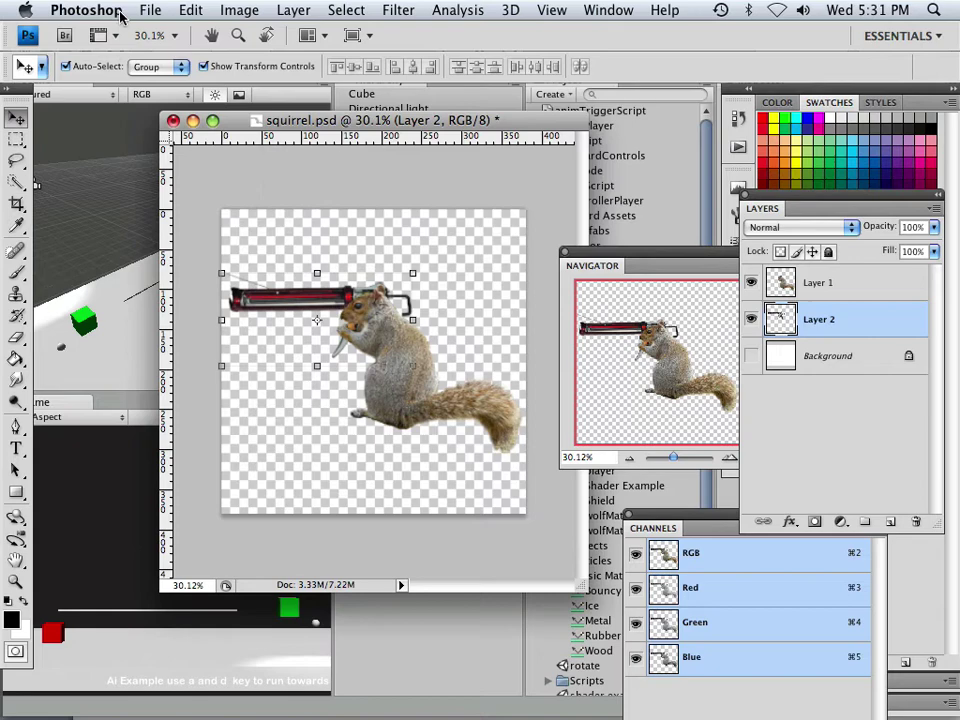
Start a Save As of the squirrel image with PNG as the file format
{"action": "left_click", "coordinate": [148, 12]}
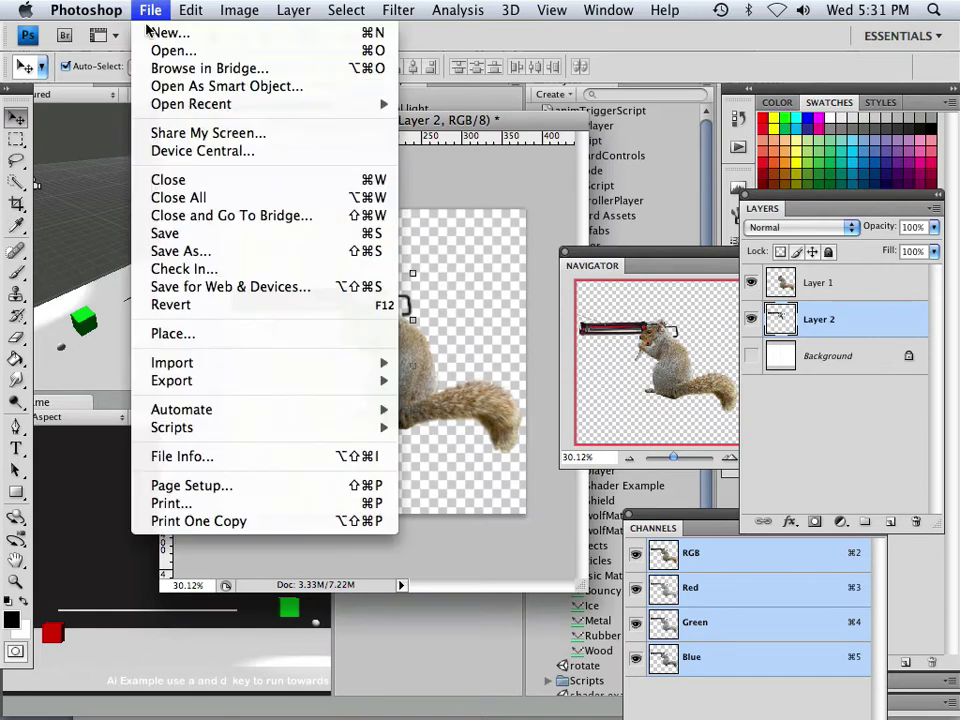
{"action": "left_click", "coordinate": [180, 251]}
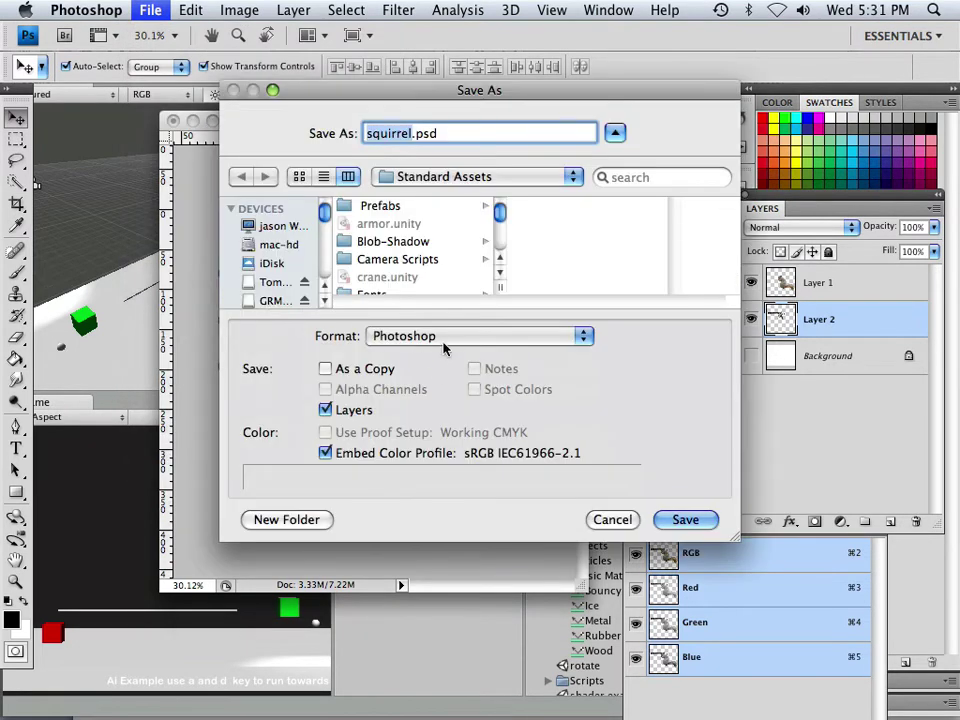
{"action": "left_click", "coordinate": [446, 340]}
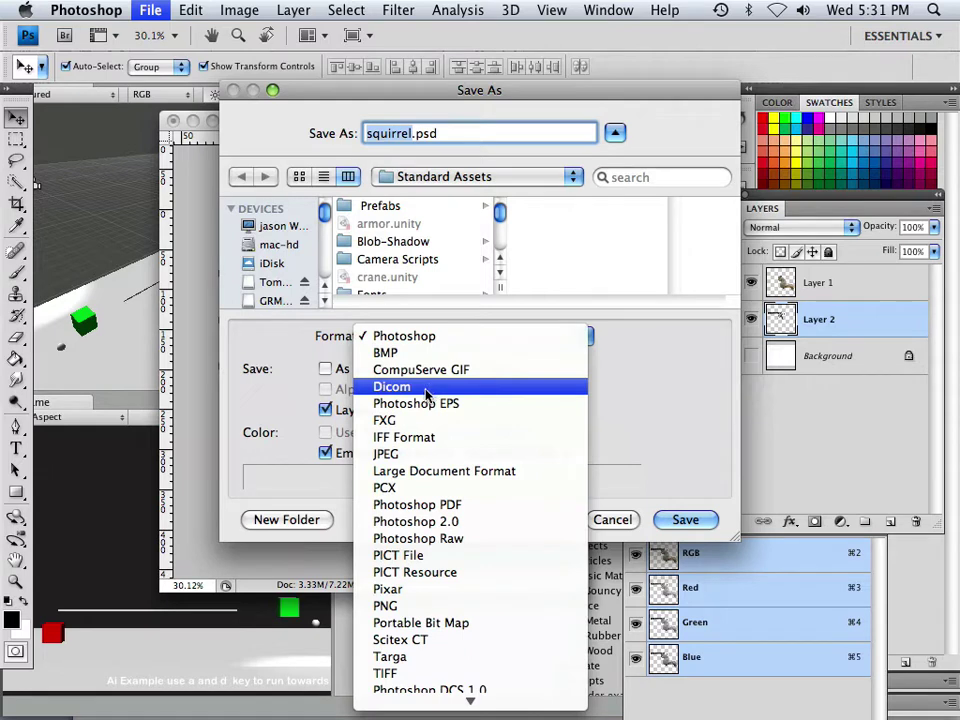
{"action": "scroll", "coordinate": [426, 395], "scroll_direction": "down", "scroll_amount": 1}
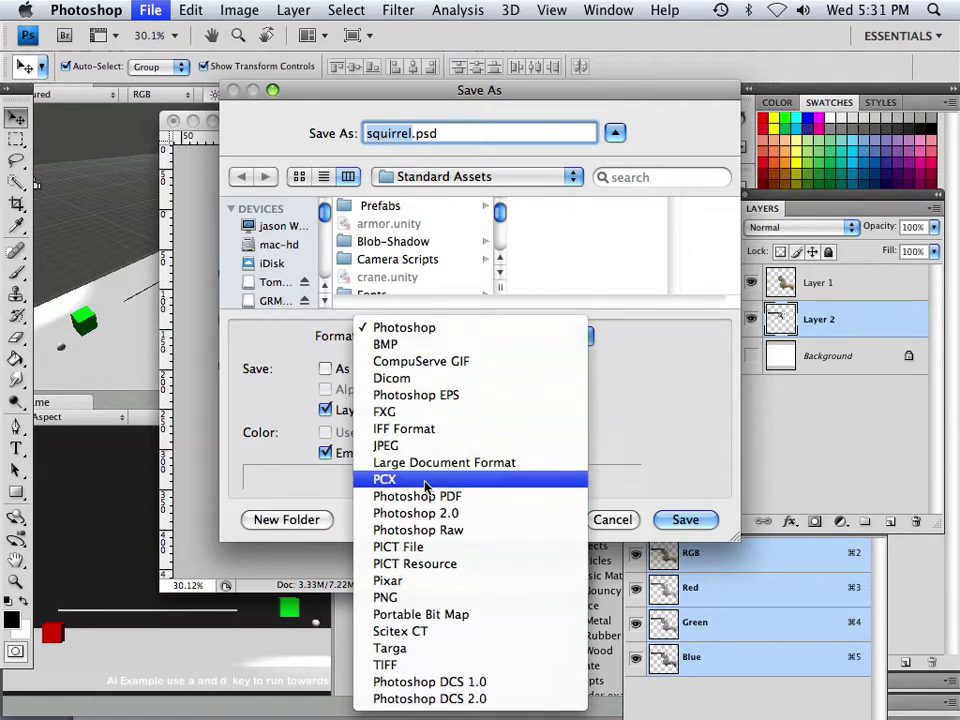
{"action": "left_click", "coordinate": [425, 597]}
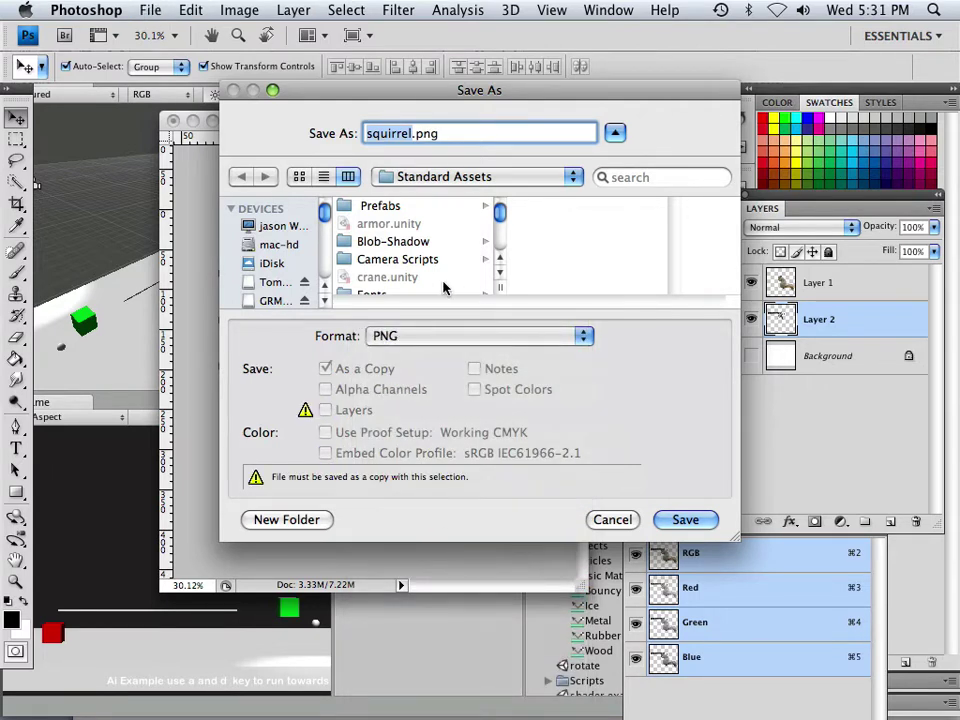
{"action": "scroll", "coordinate": [444, 285], "scroll_direction": "down", "scroll_amount": 5}
{"action": "scroll", "coordinate": [440, 287], "scroll_direction": "down", "scroll_amount": 5}
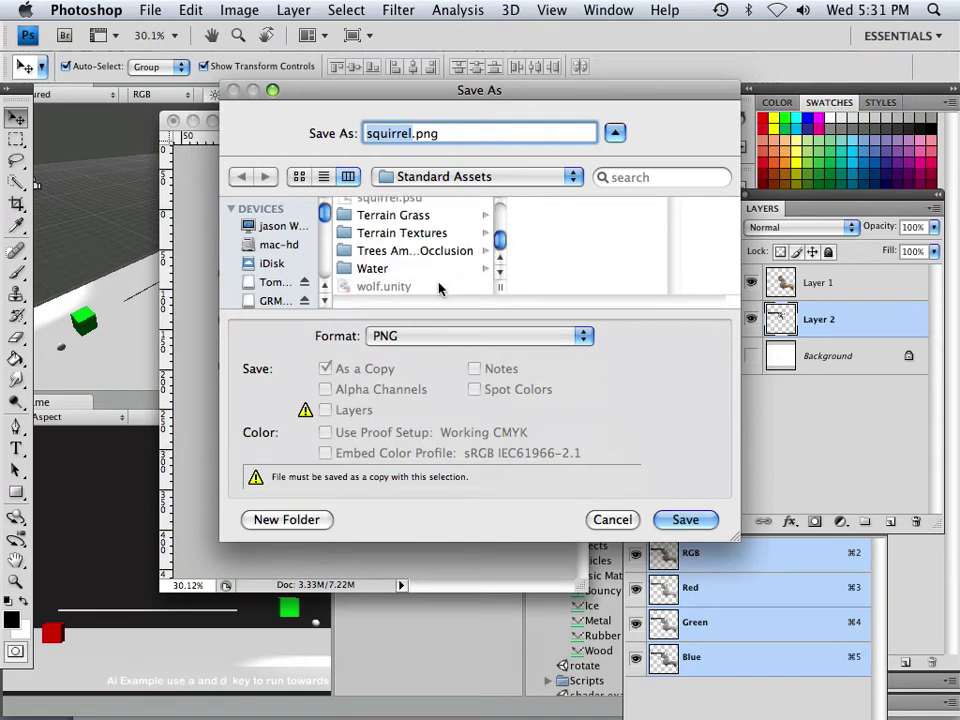
{"action": "scroll", "coordinate": [432, 289], "scroll_direction": "up", "scroll_amount": 2}
{"action": "scroll", "coordinate": [430, 290], "scroll_direction": "down", "scroll_amount": 1}
{"action": "scroll", "coordinate": [400, 285], "scroll_direction": "down", "scroll_amount": 1}
{"action": "scroll", "coordinate": [388, 285], "scroll_direction": "up", "scroll_amount": 5}
{"action": "scroll", "coordinate": [400, 260], "scroll_direction": "up", "scroll_amount": 2}
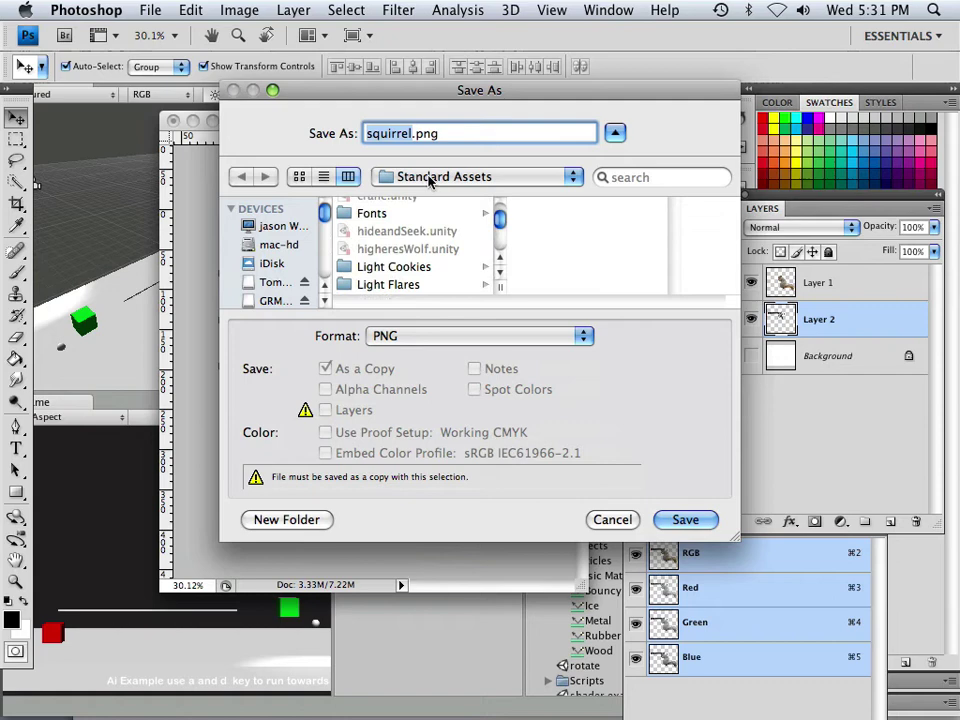
Choose the Rotate Tool project's Assets > Standard Assets folder as the save location
{"action": "left_click", "coordinate": [431, 178]}
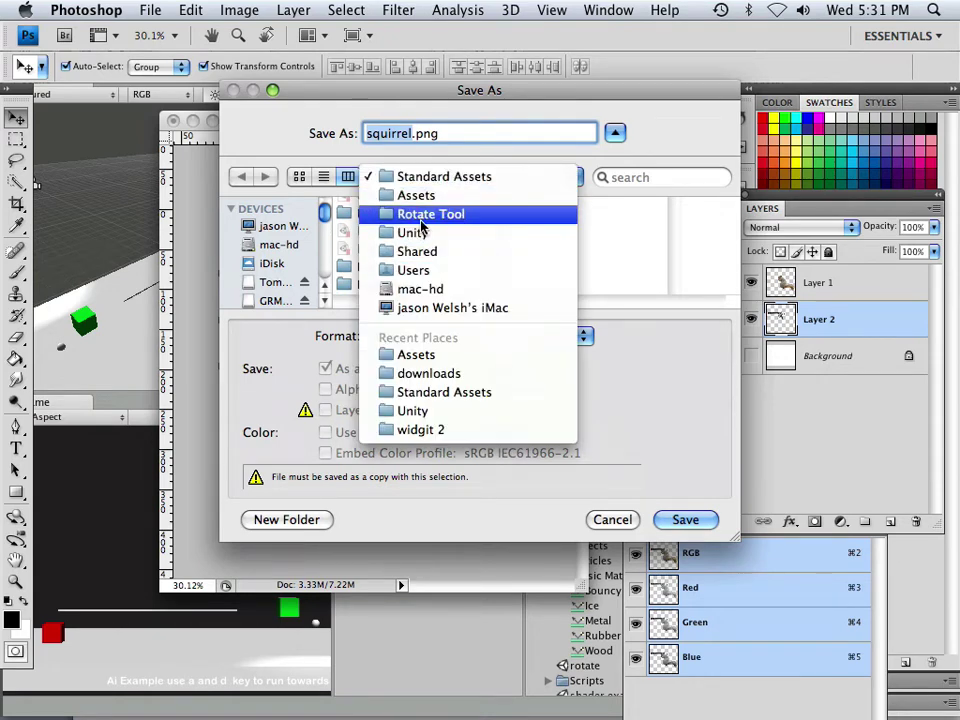
{"action": "left_click", "coordinate": [423, 220]}
{"action": "left_click", "coordinate": [430, 180]}
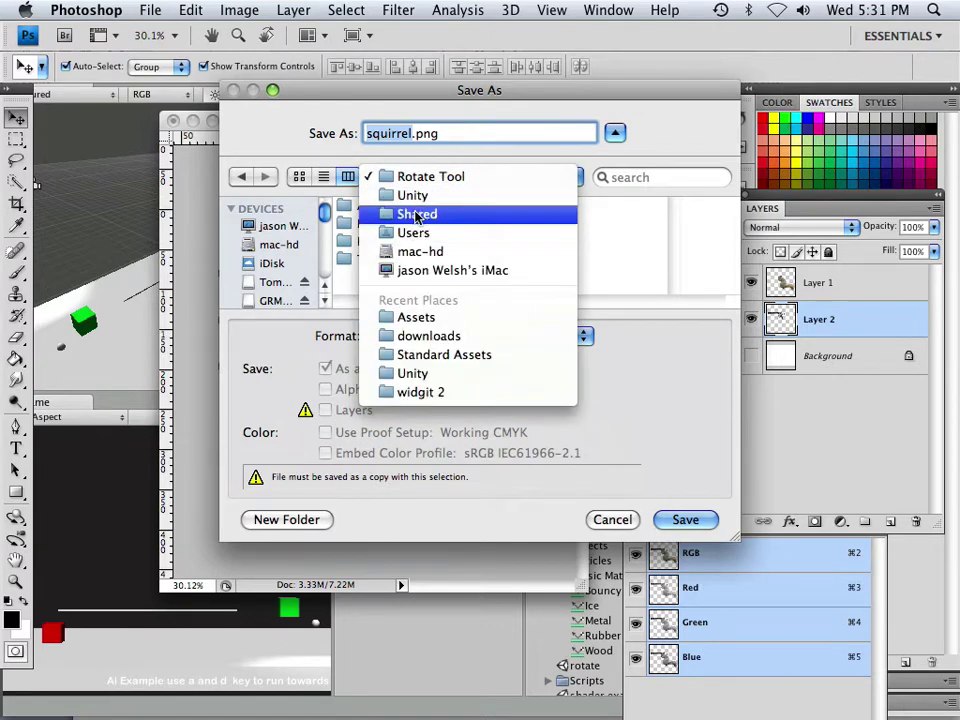
{"action": "left_click", "coordinate": [415, 197]}
{"action": "scroll", "coordinate": [420, 275], "scroll_direction": "down", "scroll_amount": 15}
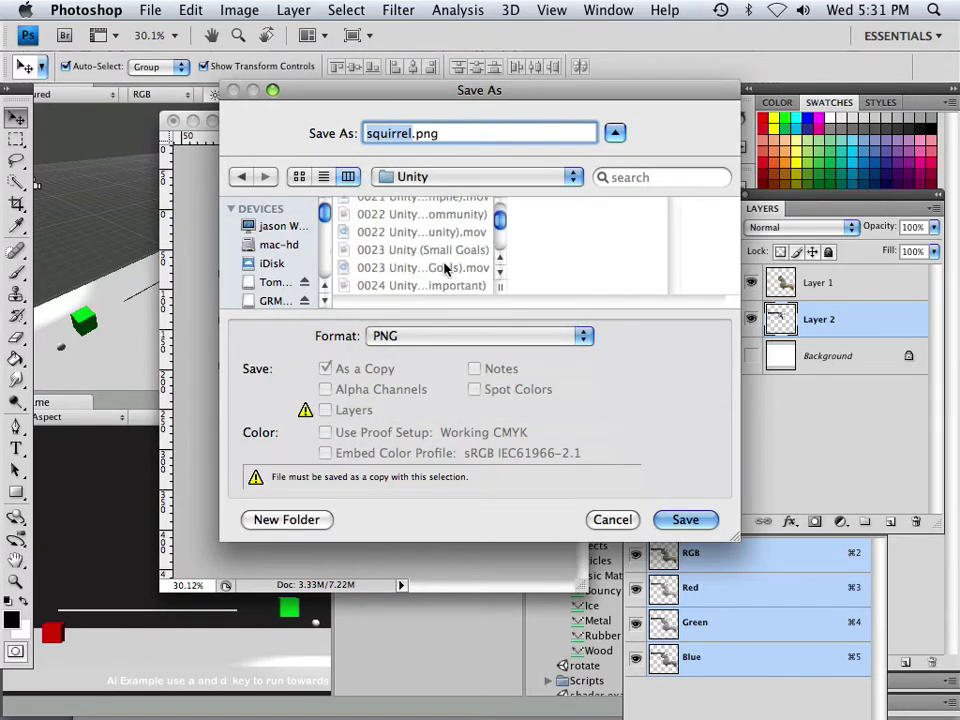
{"action": "scroll", "coordinate": [445, 262], "scroll_direction": "down", "scroll_amount": 20}
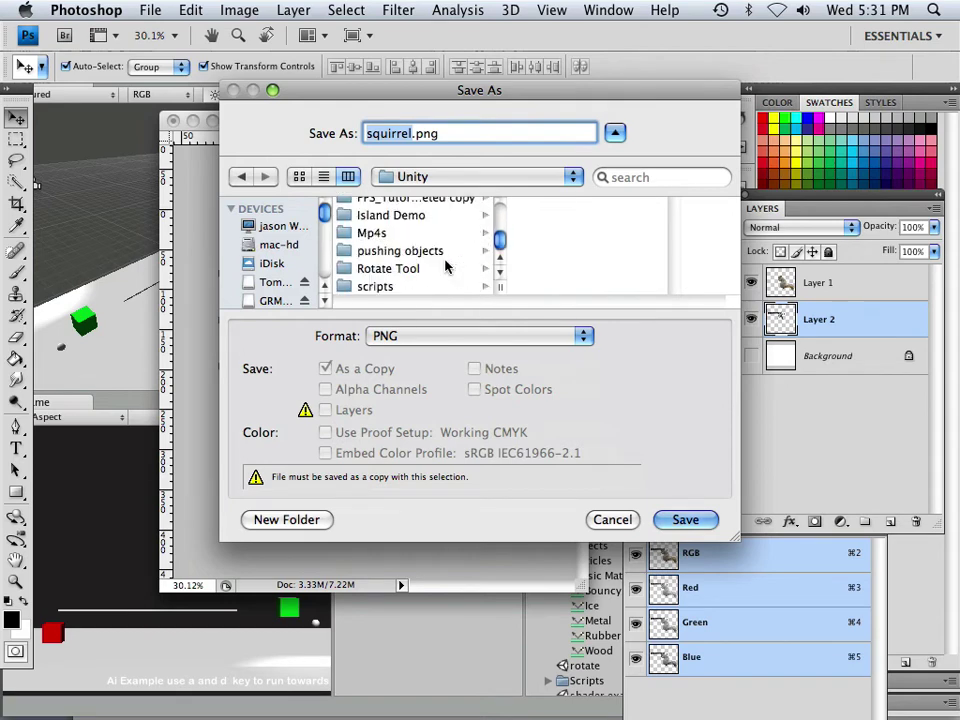
{"action": "left_click", "coordinate": [408, 270]}
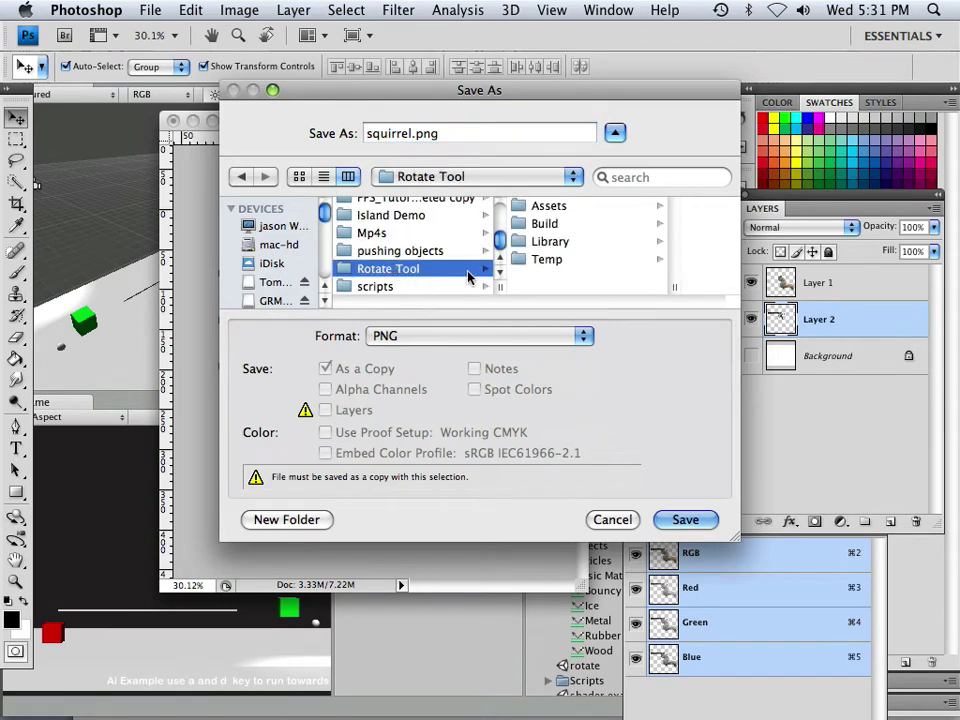
{"action": "left_click", "coordinate": [548, 206]}
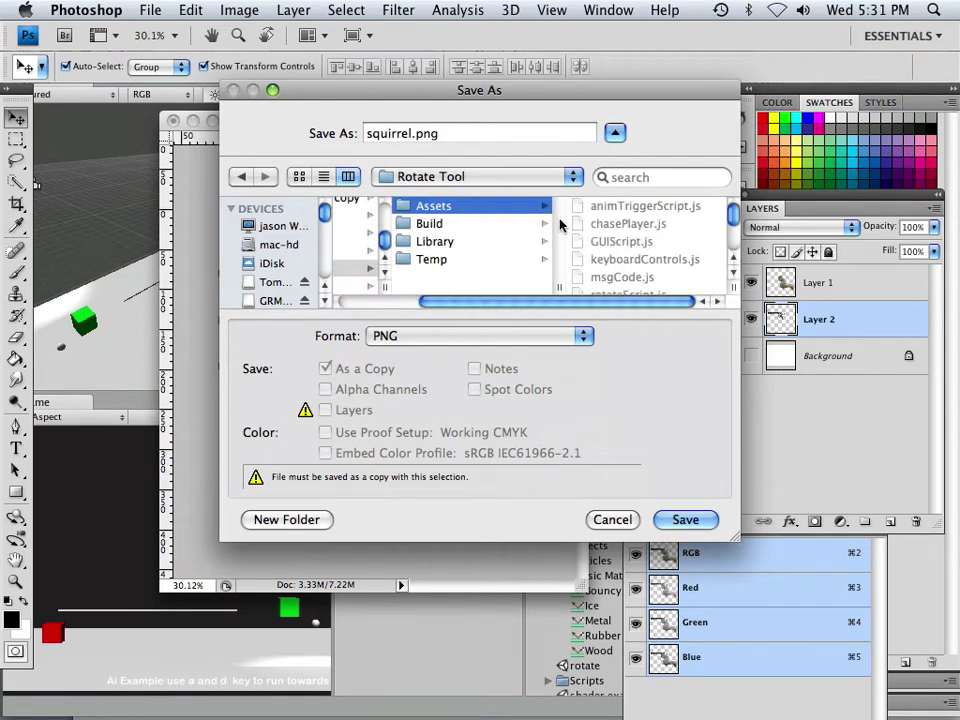
{"action": "left_click", "coordinate": [617, 252]}
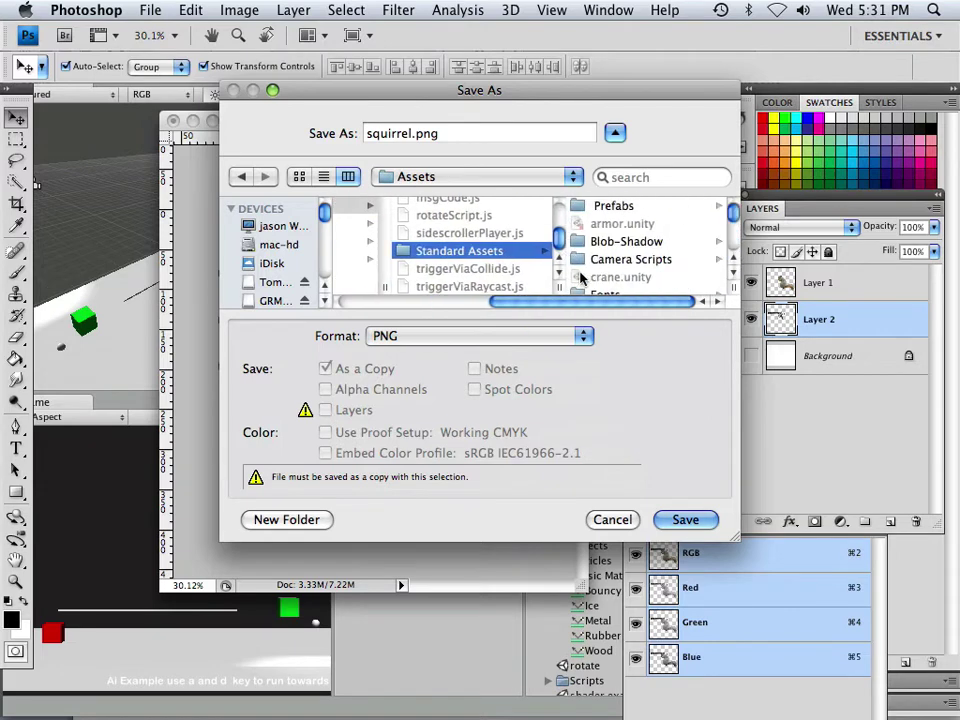
Create a new folder named textures there and save squirrel.png into it
{"action": "left_click", "coordinate": [310, 519]}
{"action": "type", "text": "tex"}
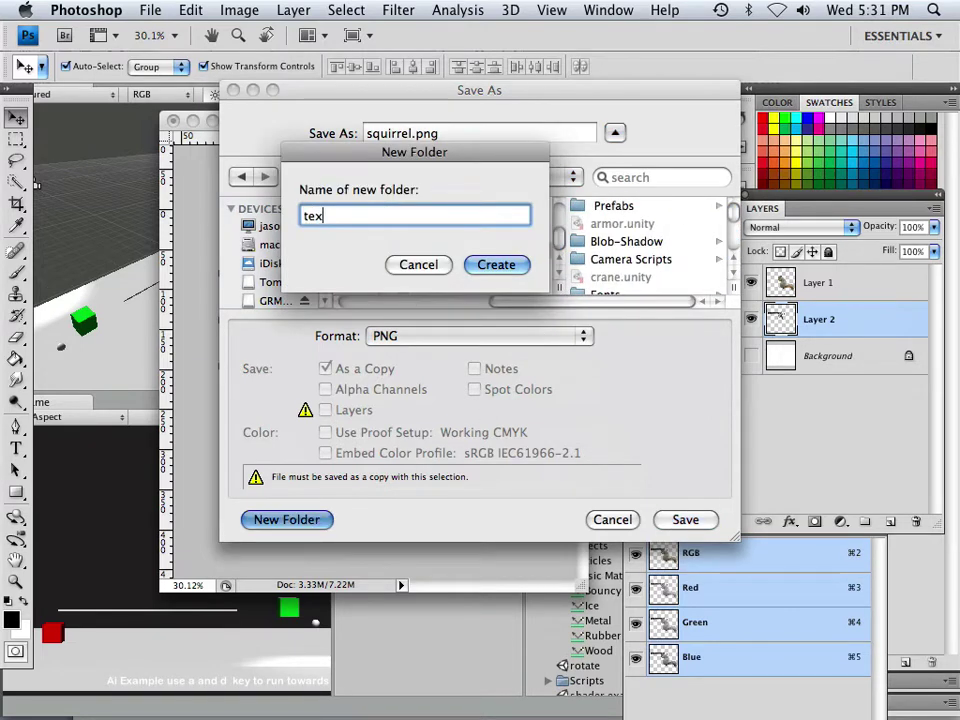
{"action": "type", "text": "tures"}
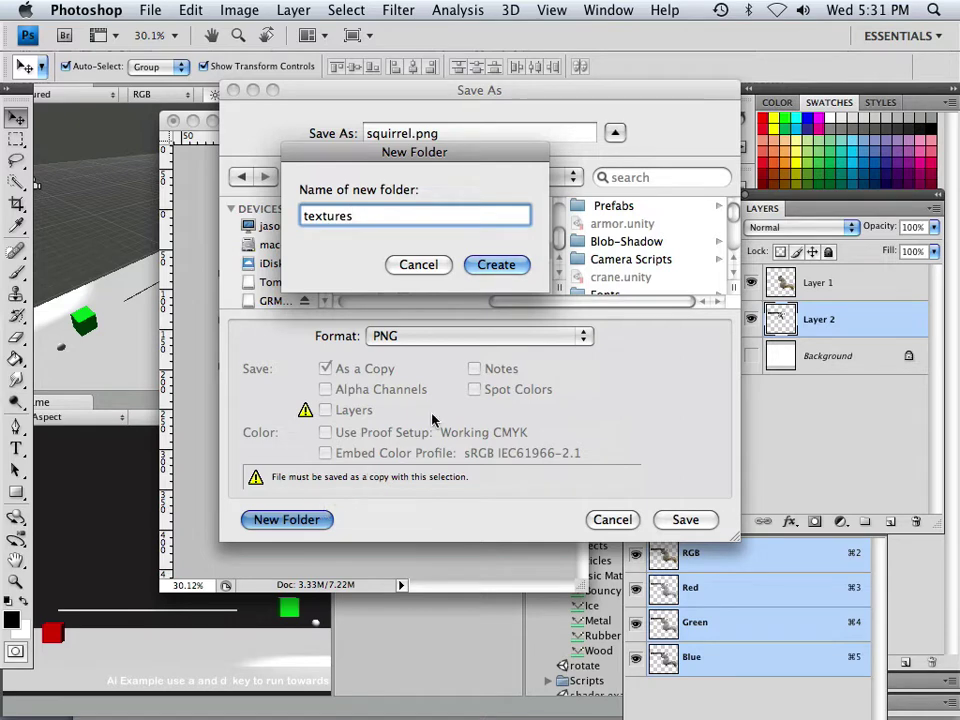
{"action": "left_click", "coordinate": [497, 265]}
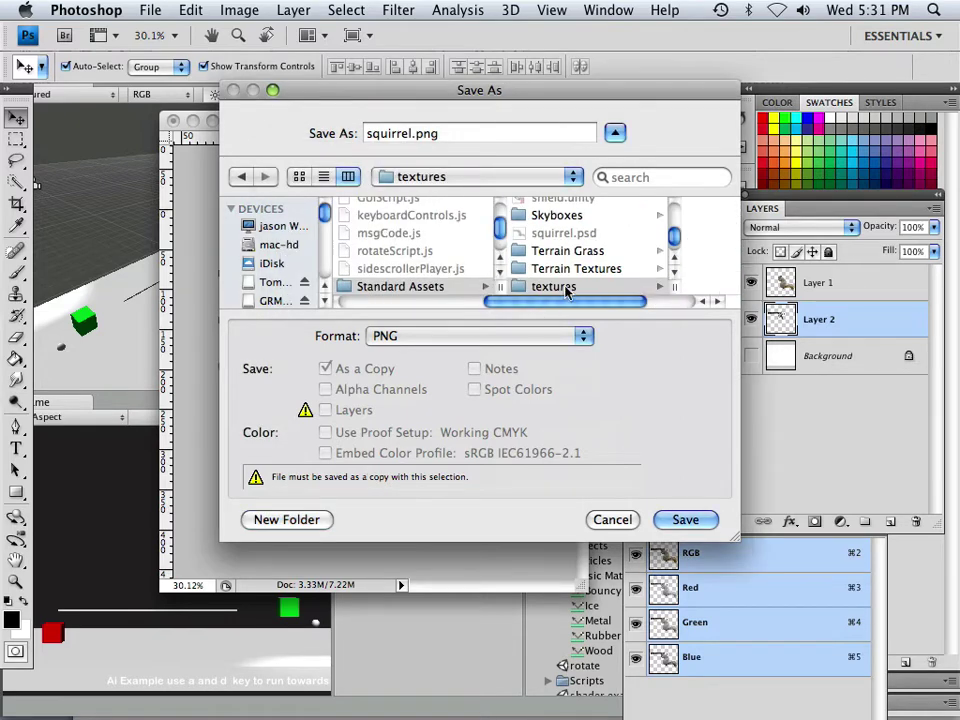
{"action": "left_click", "coordinate": [682, 521]}
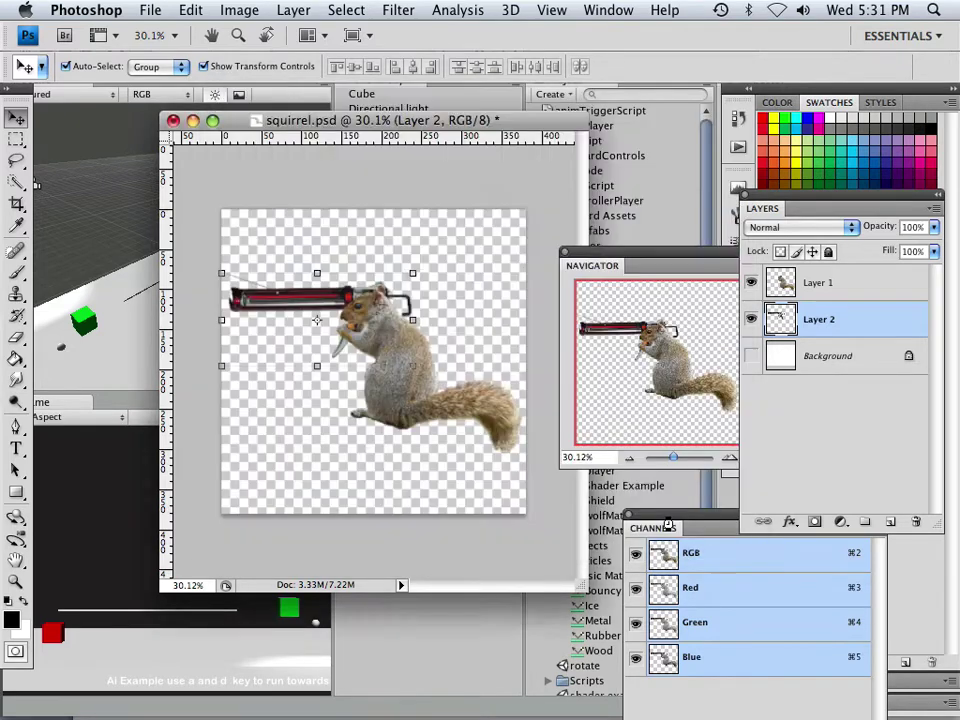
Accept the PNG options, hide Photoshop, and expand Unity's textures folder to show the squirrel texture
{"action": "left_click", "coordinate": [540, 245]}
{"action": "key", "text": "super+h"}
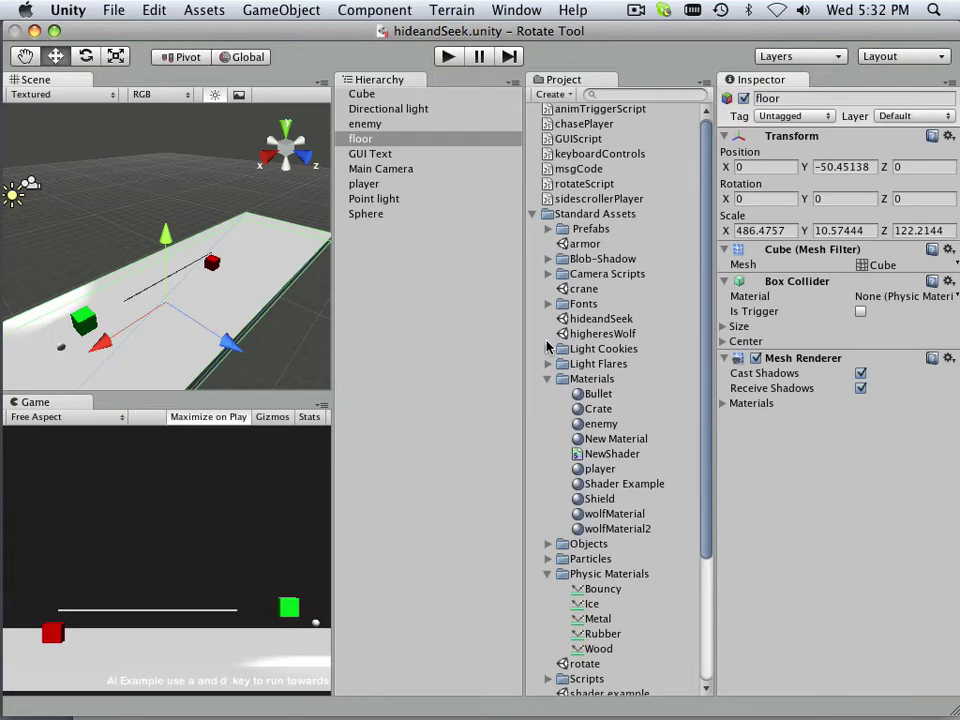
{"action": "scroll", "coordinate": [550, 343], "scroll_direction": "down", "scroll_amount": 1}
{"action": "scroll", "coordinate": [548, 346], "scroll_direction": "down", "scroll_amount": 1}
{"action": "scroll", "coordinate": [672, 575], "scroll_direction": "down", "scroll_amount": 5}
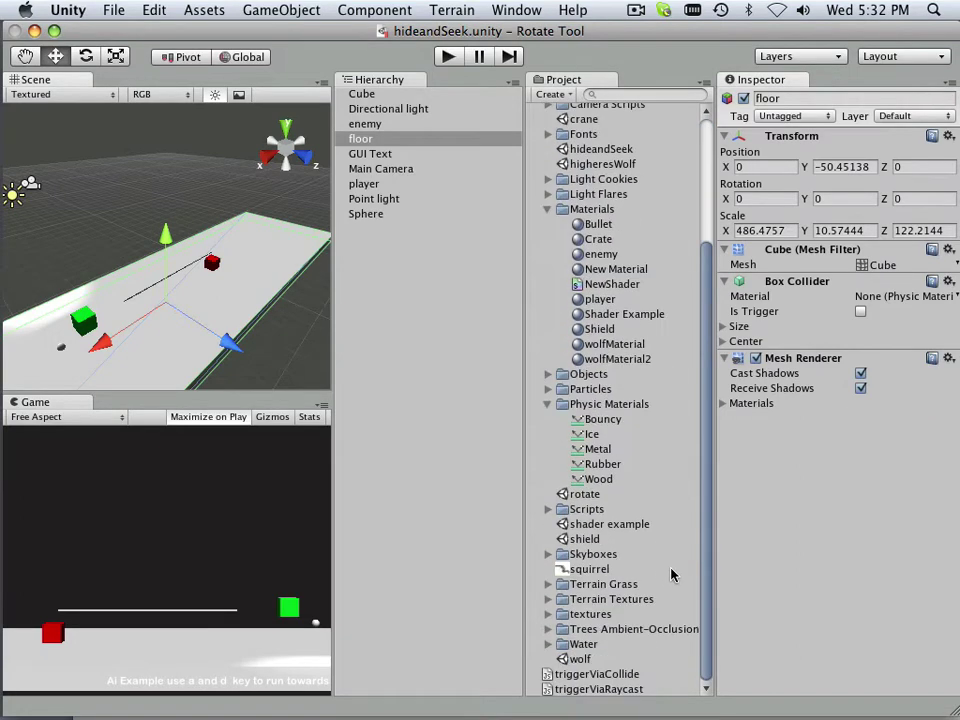
{"action": "left_click", "coordinate": [548, 613]}
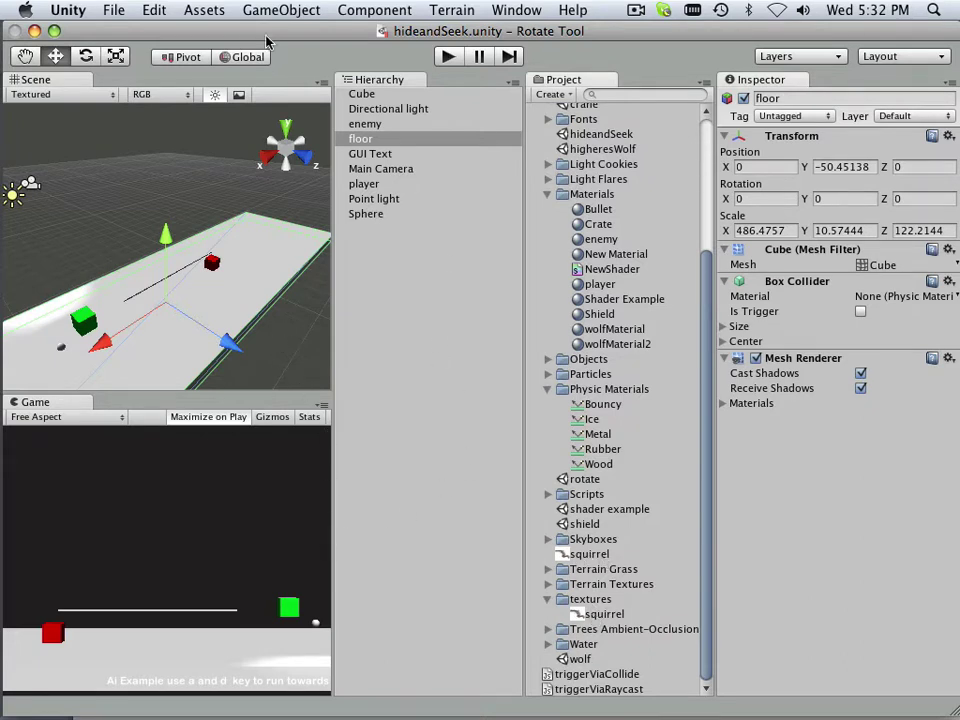
Add a new Plane to the scene via GameObject > Create Other > Plane
{"action": "left_click", "coordinate": [203, 12]}
{"action": "mouse_move", "coordinate": [205, 47]}
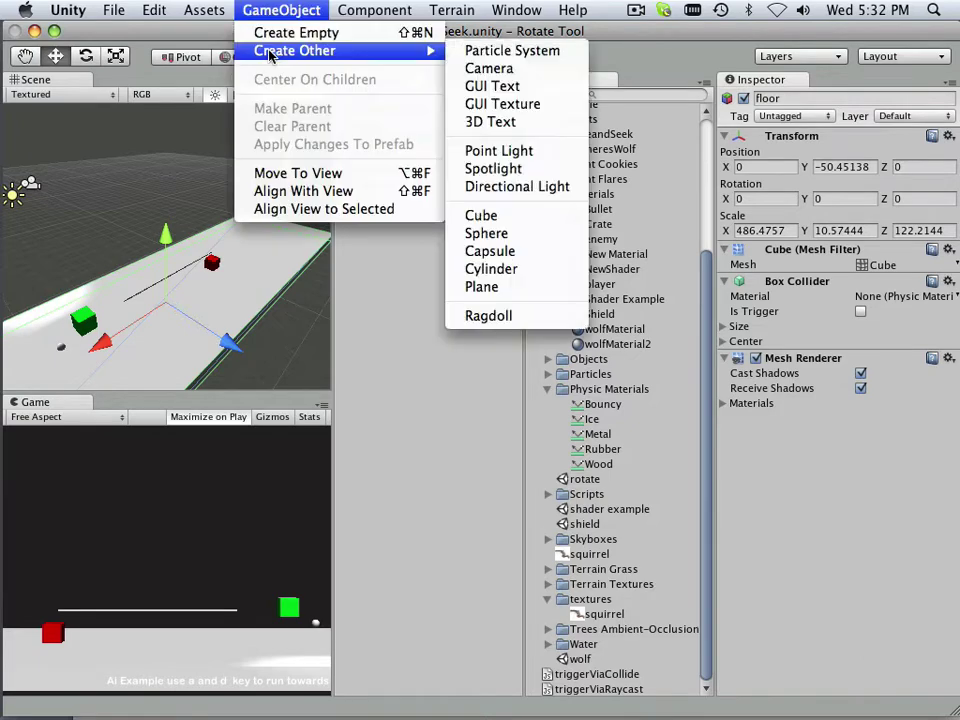
{"action": "left_click", "coordinate": [482, 288]}
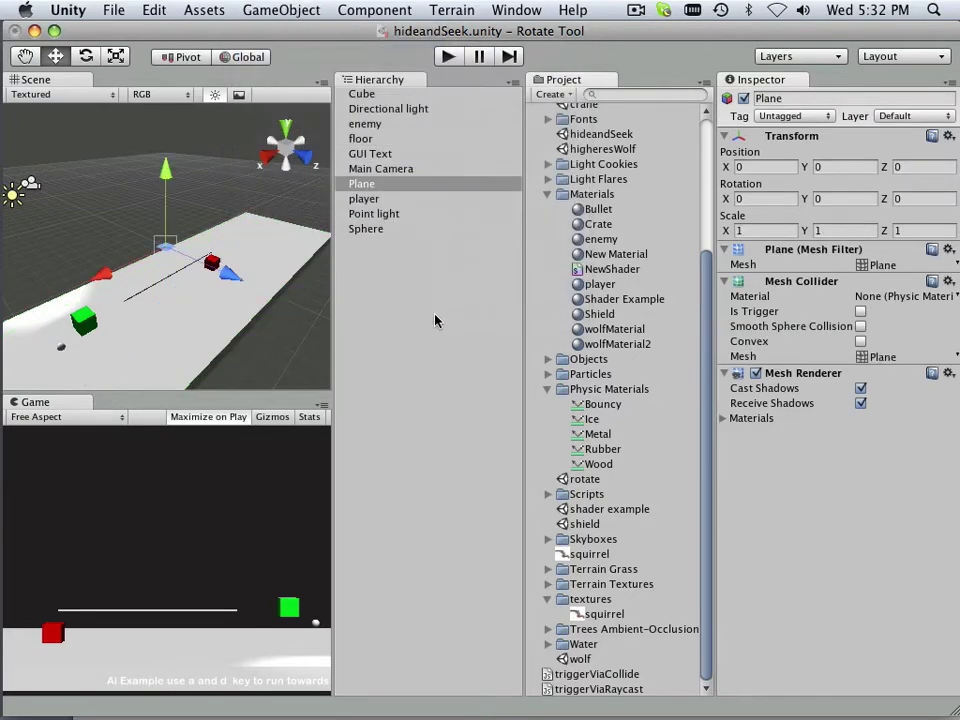
{"action": "scroll", "coordinate": [143, 272], "scroll_direction": "up", "scroll_amount": 5}
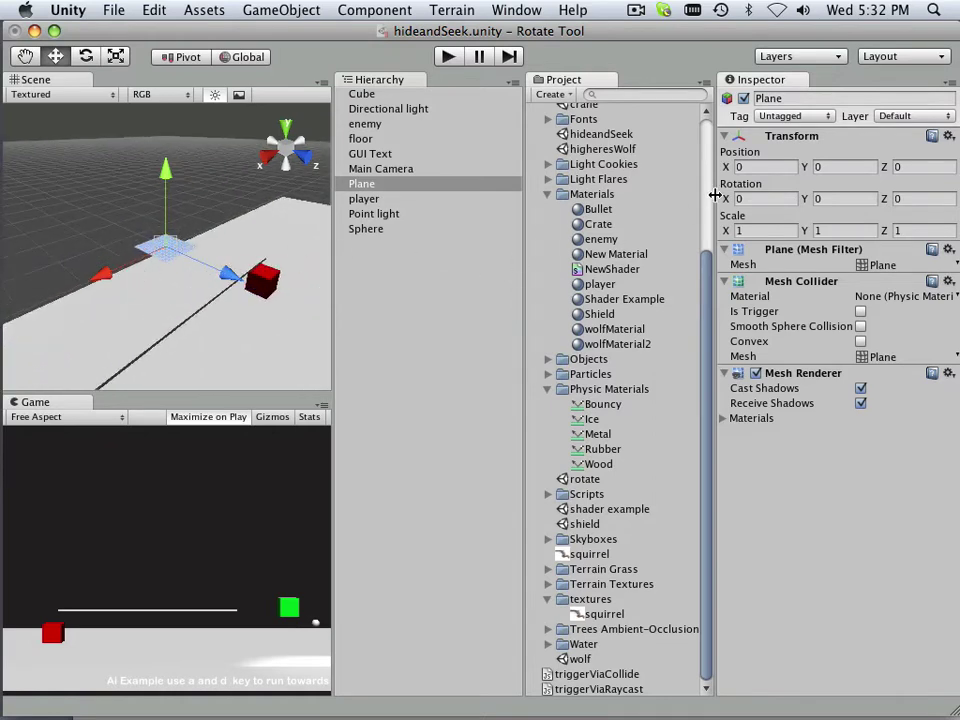
Set the Plane's Rotation X to 90 and slide it along X to 67.49547
{"action": "left_click", "coordinate": [756, 202]}
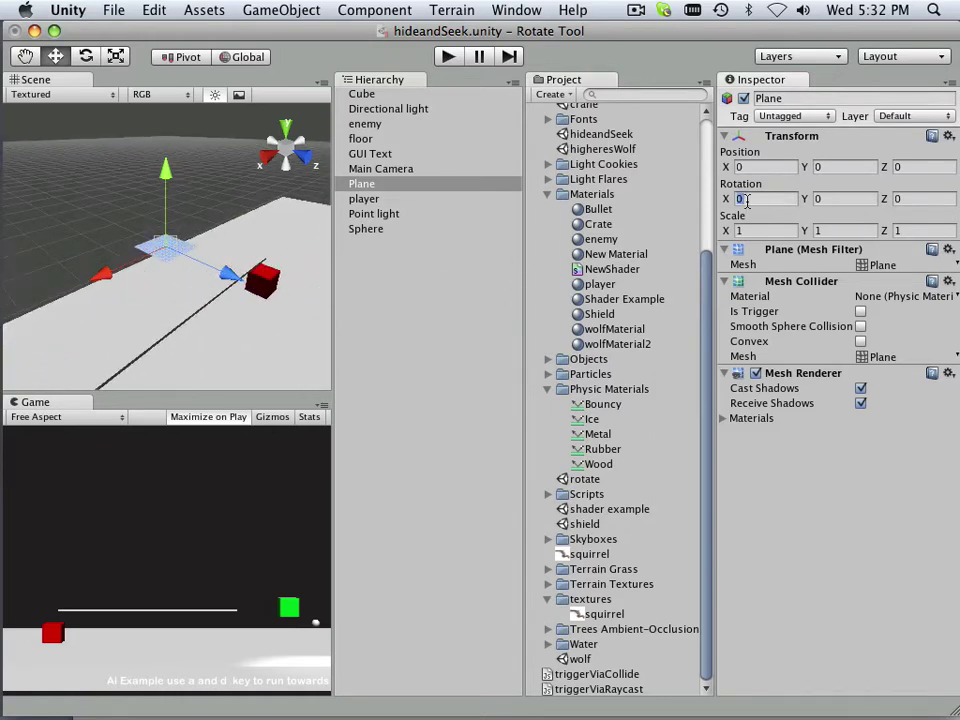
{"action": "type", "text": "90"}
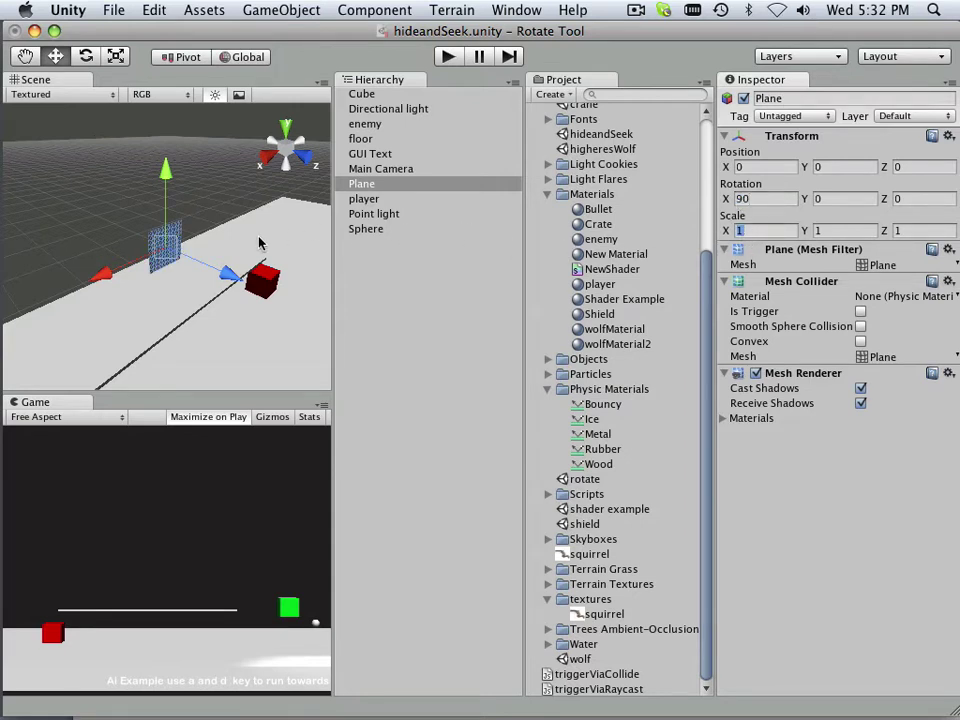
{"action": "scroll", "coordinate": [258, 243], "scroll_direction": "down", "scroll_amount": 5}
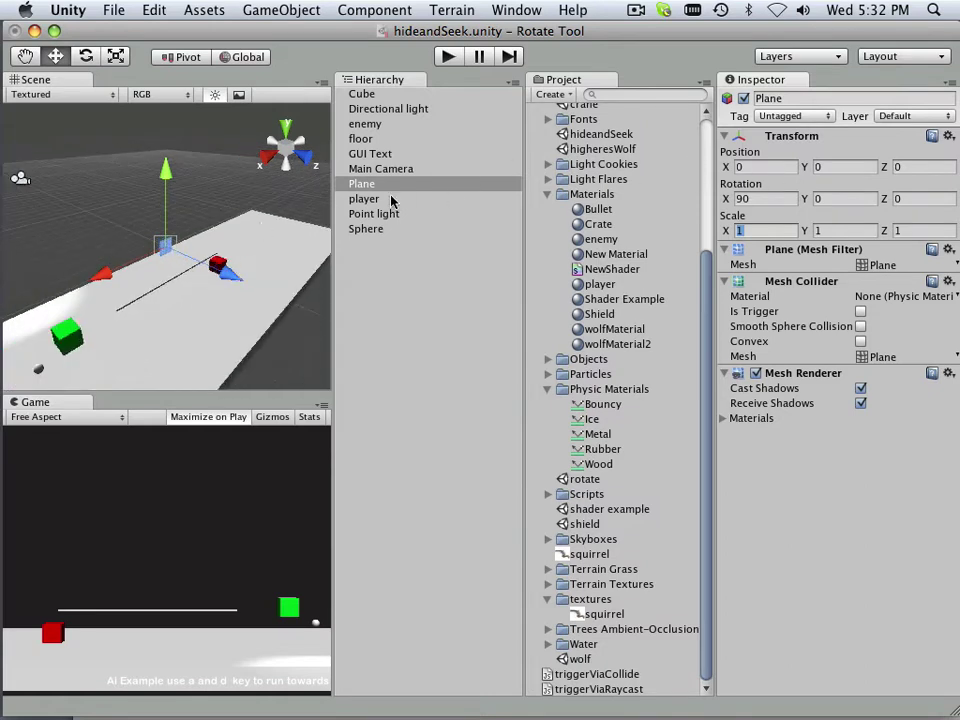
{"action": "left_click_drag", "start_coordinate": [114, 284], "coordinate": [165, 254]}
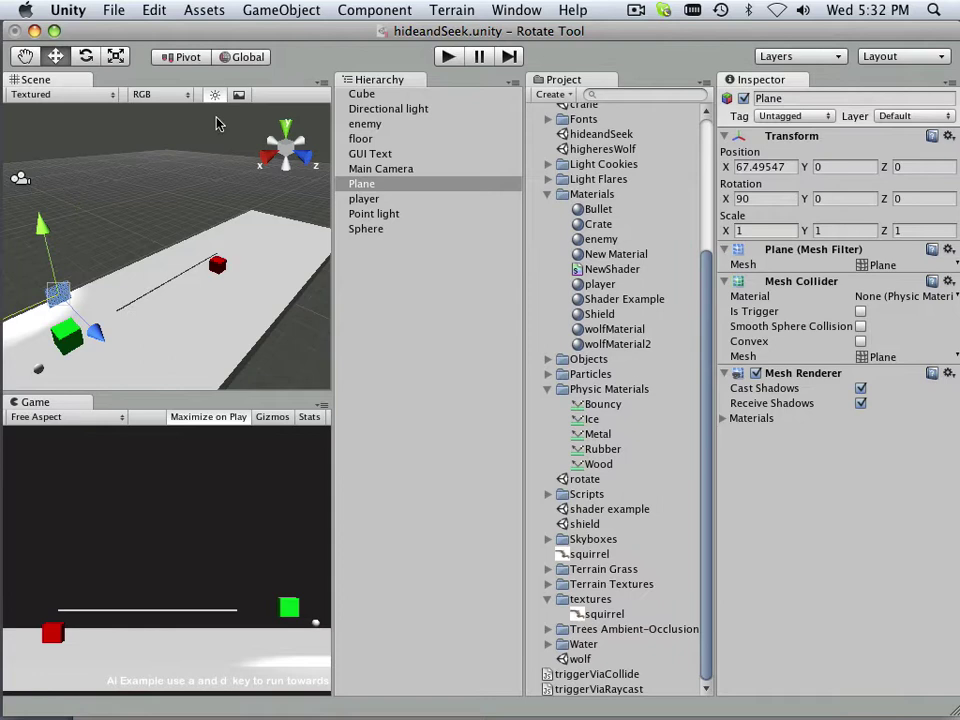
In the Back view, lower the Plane to Y -20.77849 beside the green cube
{"action": "left_click", "coordinate": [285, 125]}
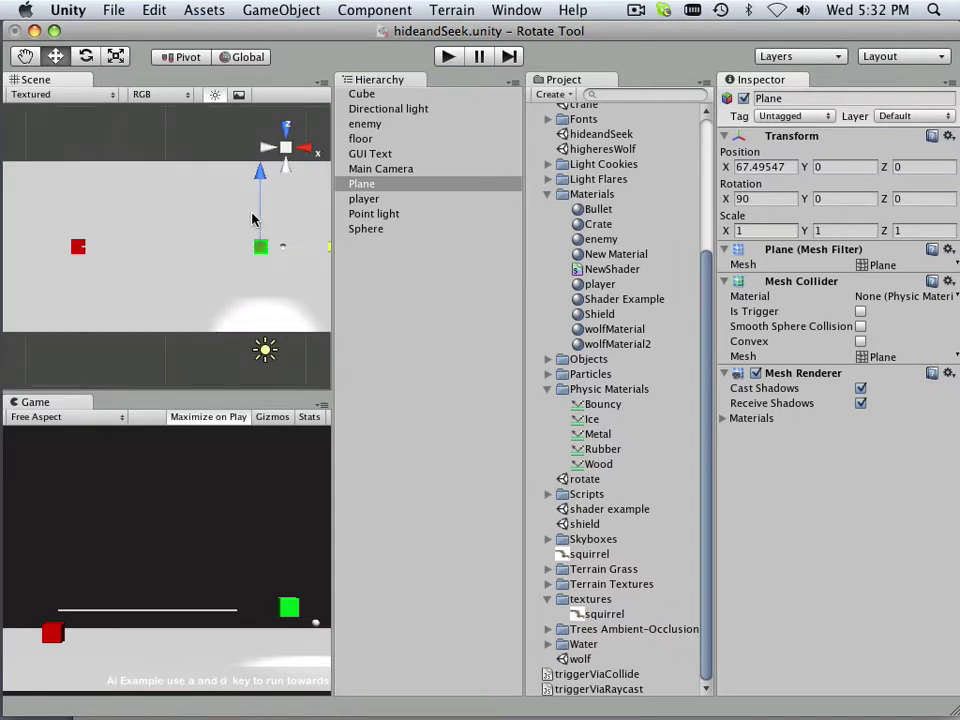
{"action": "left_click", "coordinate": [286, 152]}
{"action": "left_click", "coordinate": [273, 143]}
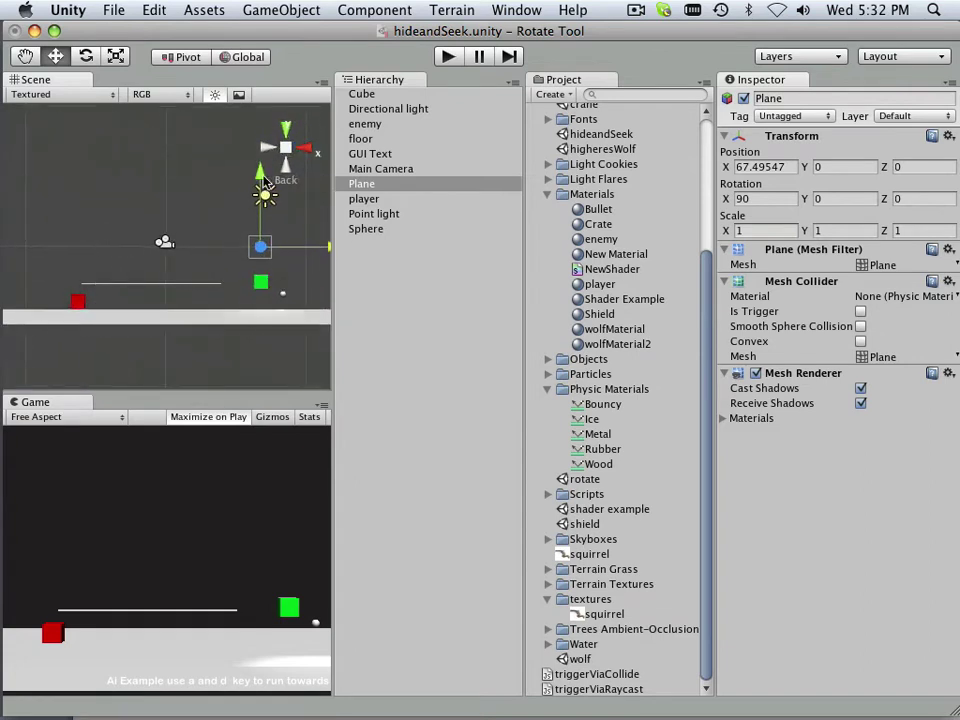
{"action": "left_click_drag", "start_coordinate": [266, 180], "coordinate": [263, 207]}
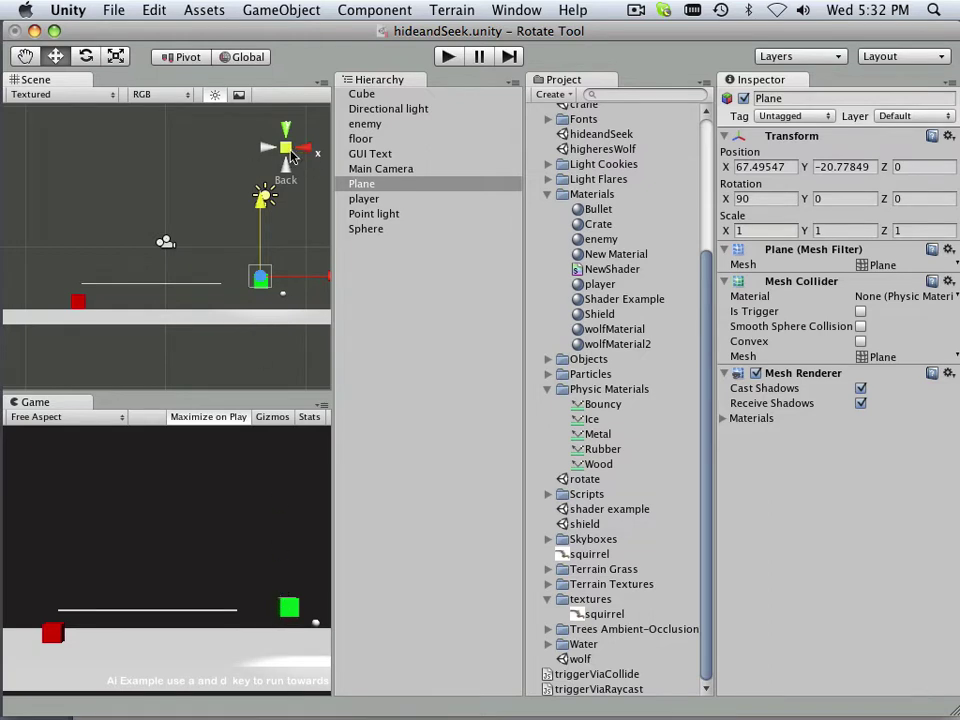
{"action": "left_click", "coordinate": [286, 149]}
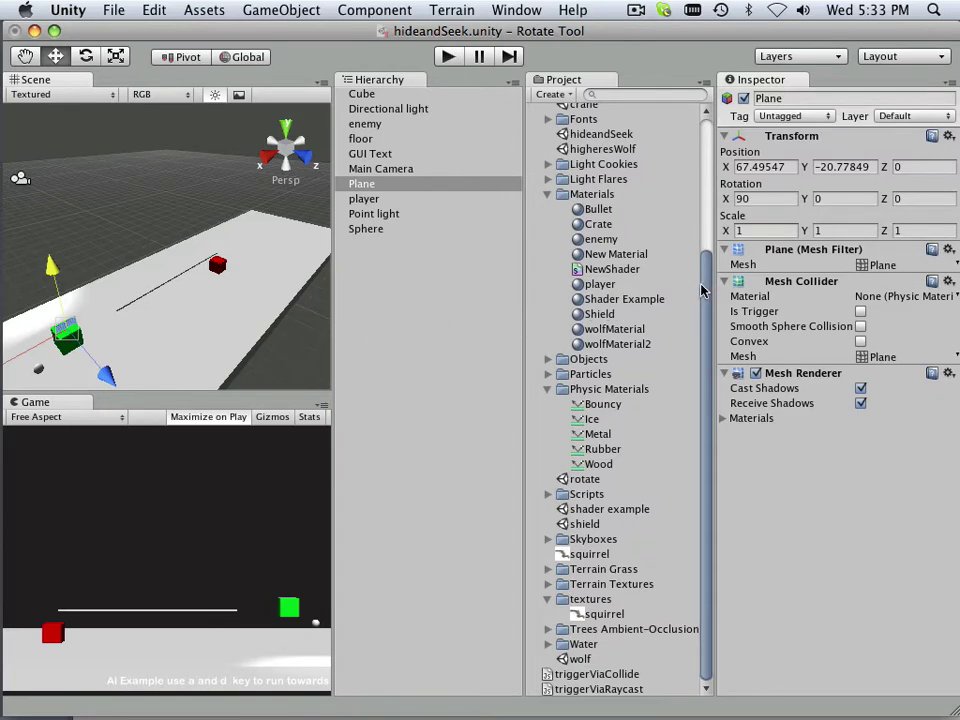
Set the Plane's Rotation Y to 180 in the Inspector
{"action": "left_click", "coordinate": [86, 57]}
{"action": "left_click", "coordinate": [287, 135]}
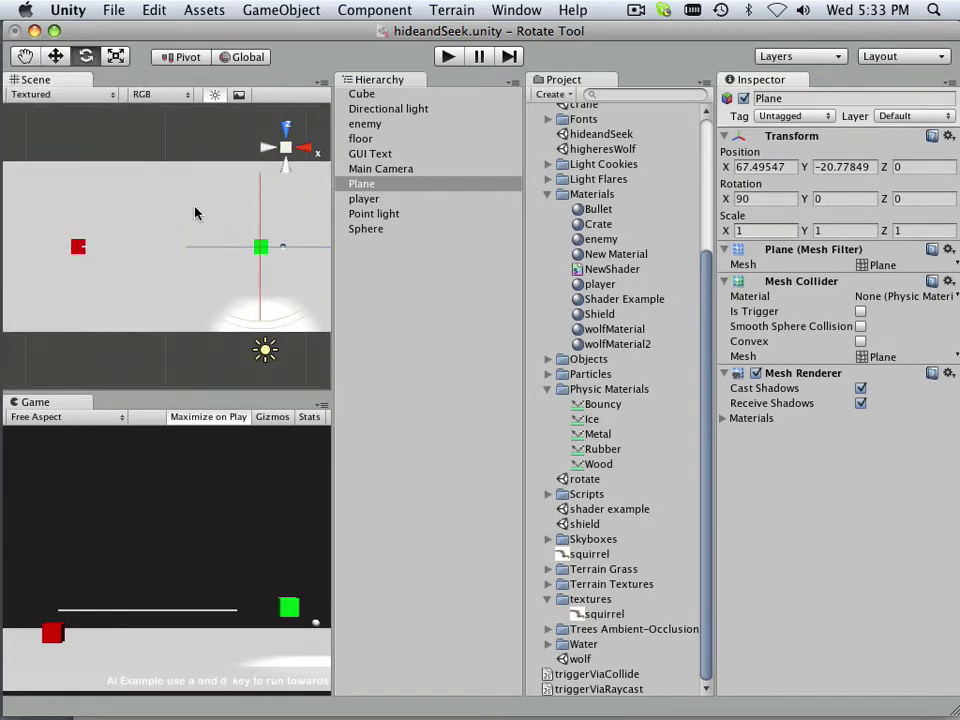
{"action": "left_click_drag", "start_coordinate": [195, 213], "coordinate": [202, 262]}
{"action": "left_click", "coordinate": [840, 198]}
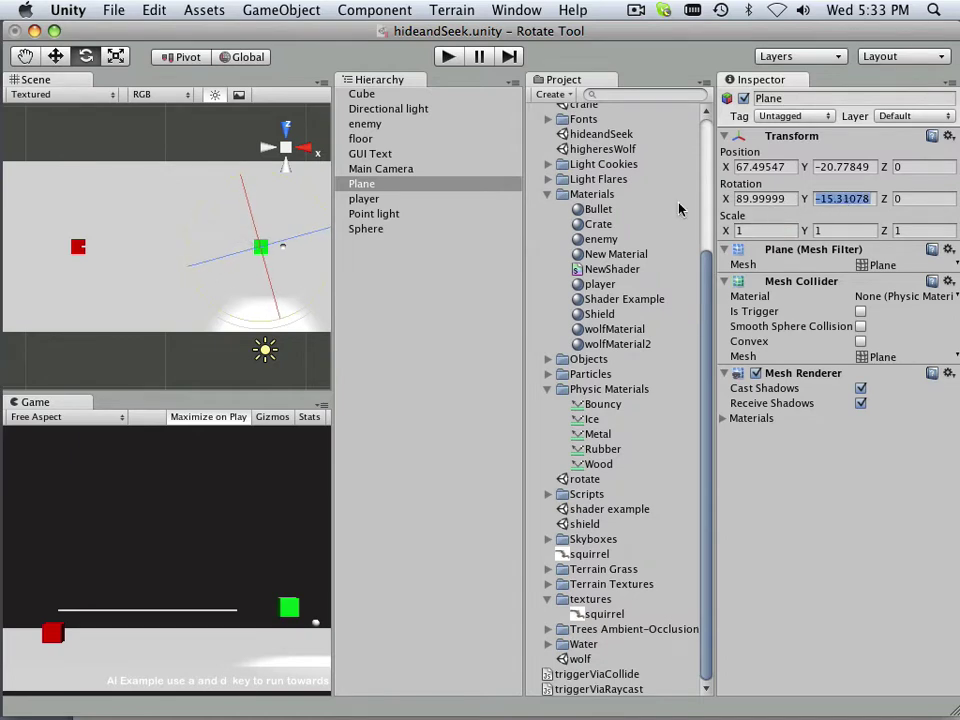
{"action": "type", "text": "180"}
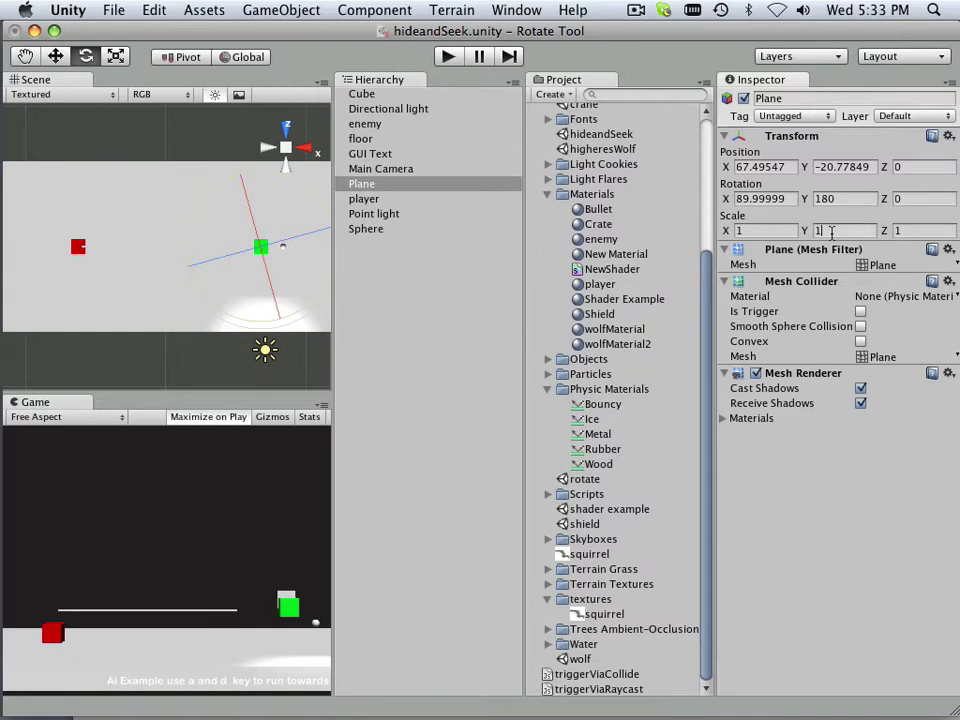
{"action": "left_click", "coordinate": [838, 202]}
{"action": "type", "text": "360"}
{"action": "key", "text": "Return"}
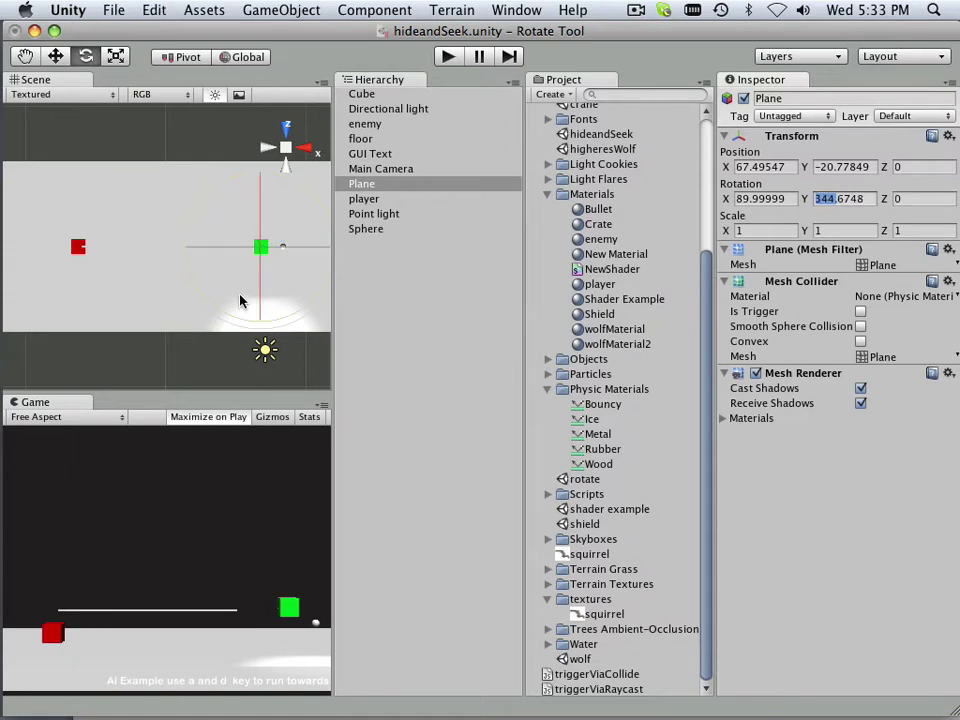
{"action": "left_click", "coordinate": [850, 199]}
{"action": "double_click", "coordinate": [829, 199]}
{"action": "type", "text": "0"}
{"action": "key", "text": "Return"}
{"action": "type", "text": "180"}
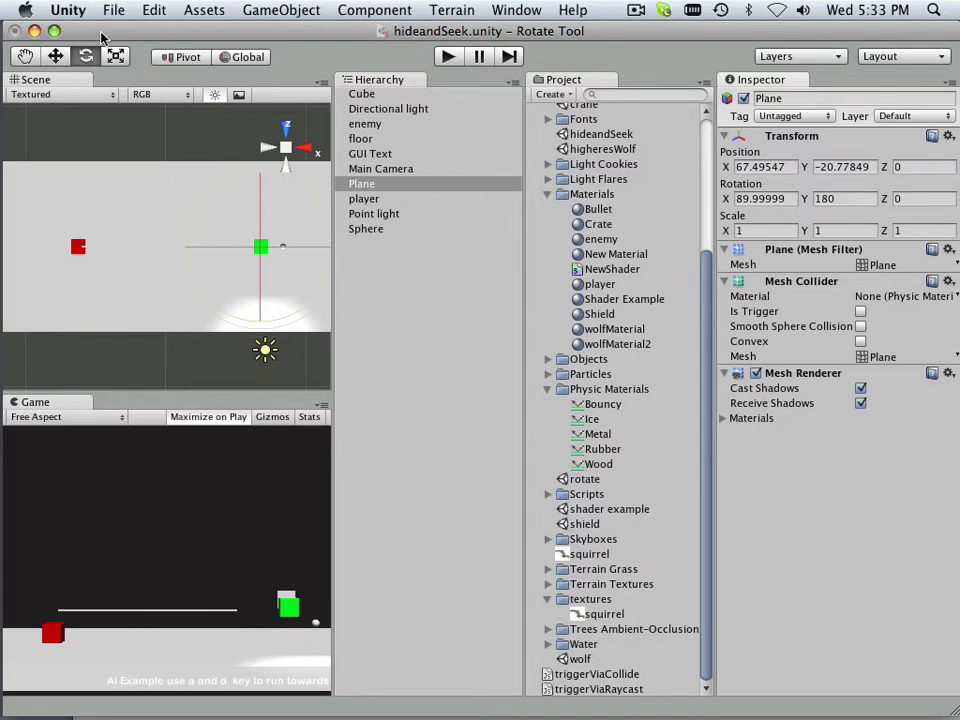
Scale the Plane uniformly to about 1.908534 with the Scale tool
{"action": "left_click", "coordinate": [116, 58]}
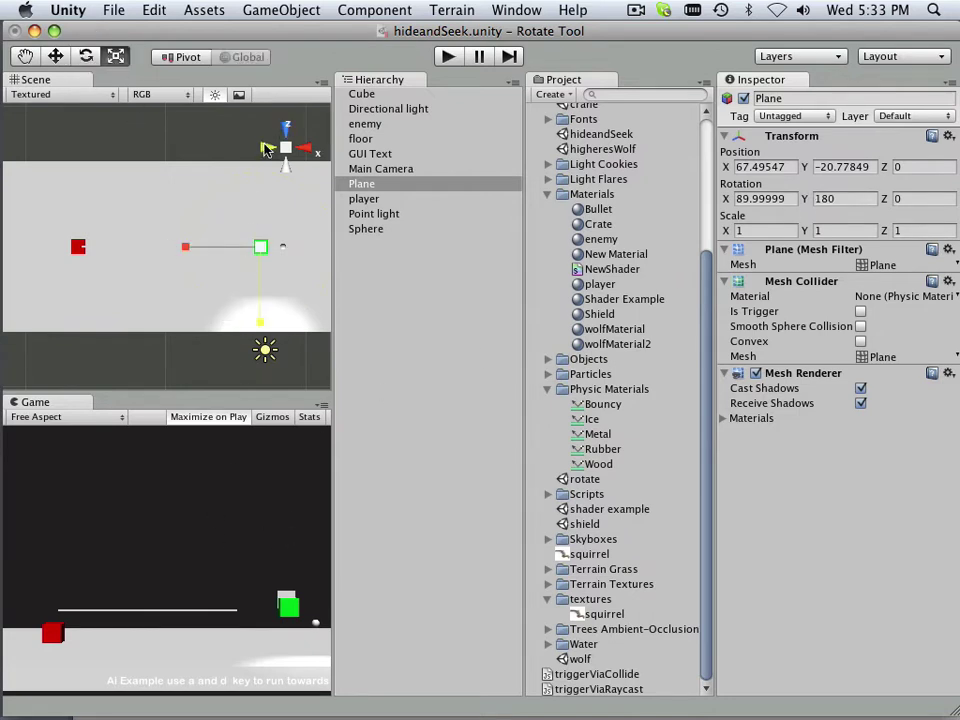
{"action": "left_click", "coordinate": [265, 150]}
{"action": "left_click", "coordinate": [283, 148]}
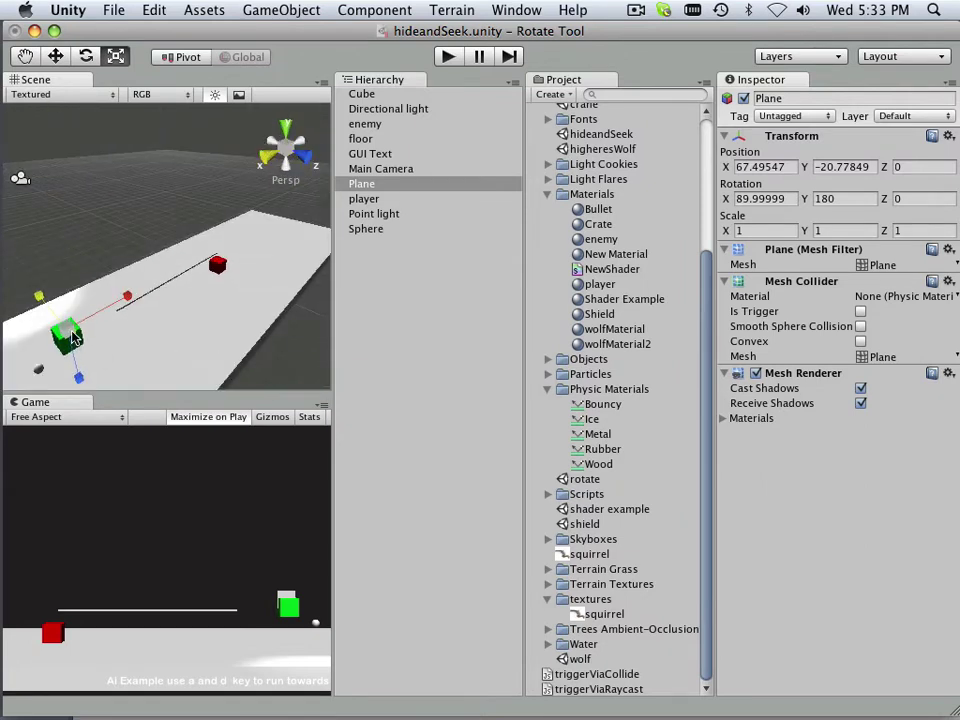
{"action": "left_click_drag", "start_coordinate": [66, 330], "coordinate": [133, 343]}
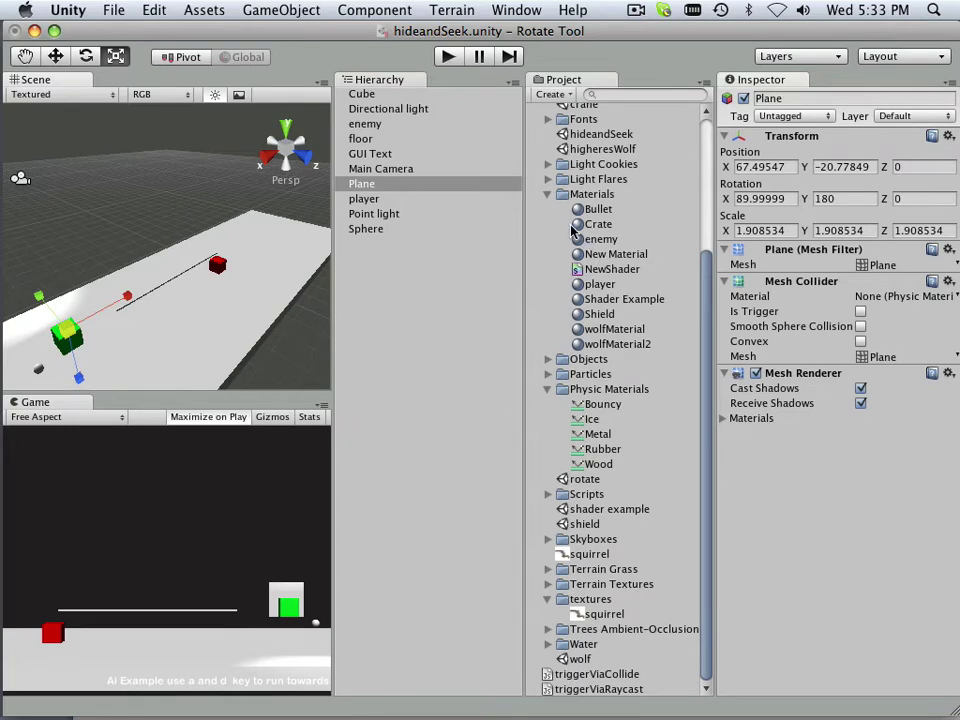
Create a new material in the Materials folder using the Transparent/Diffuse shader
{"action": "left_click", "coordinate": [589, 195]}
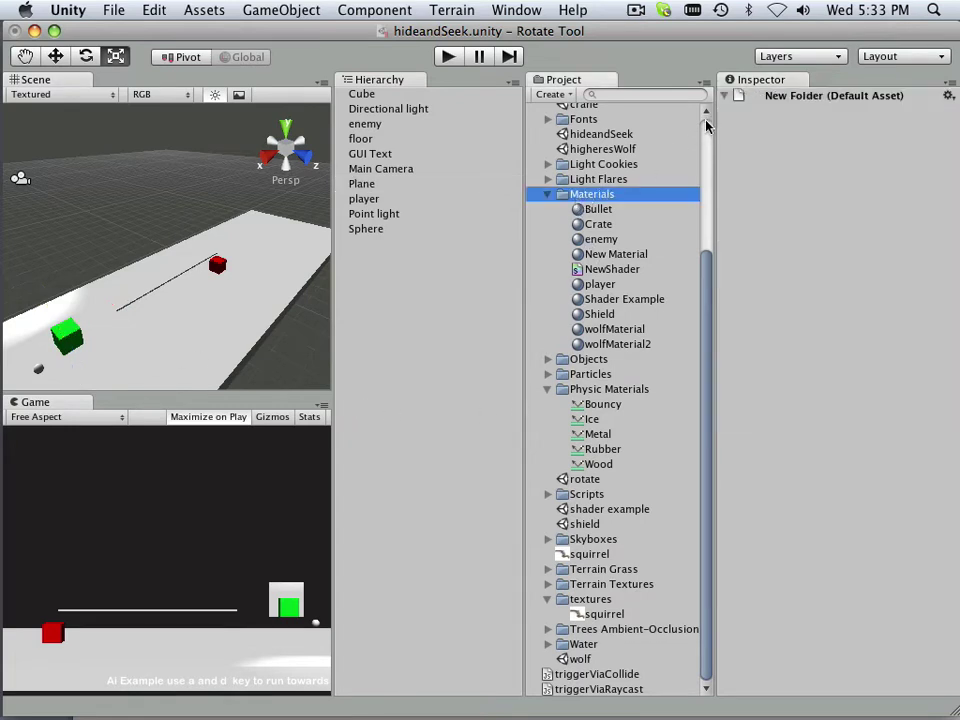
{"action": "left_click", "coordinate": [552, 94]}
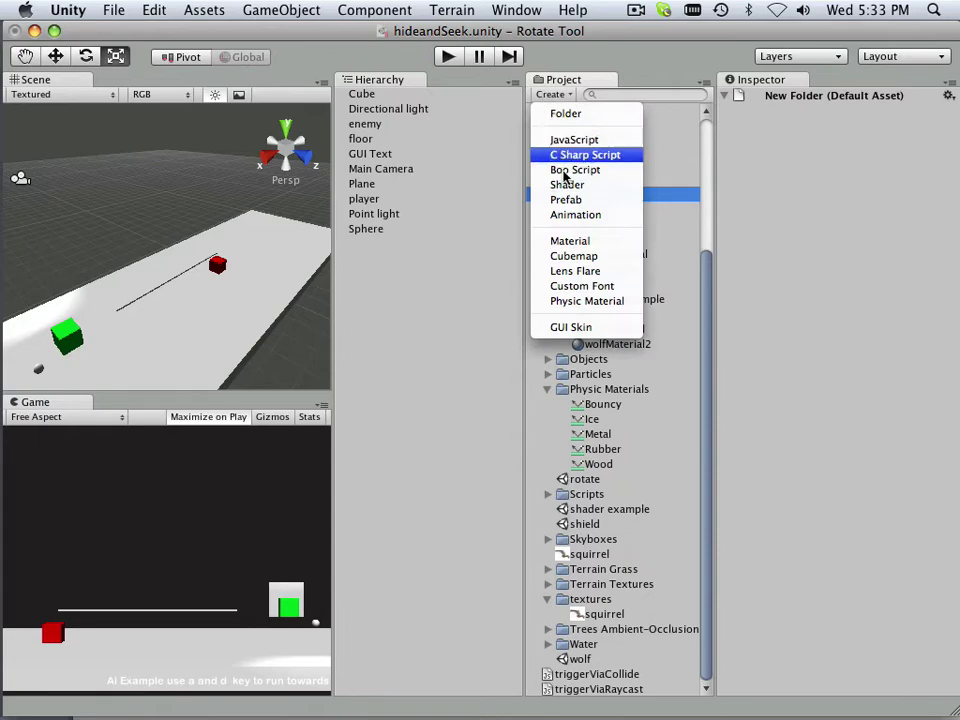
{"action": "left_click", "coordinate": [577, 242]}
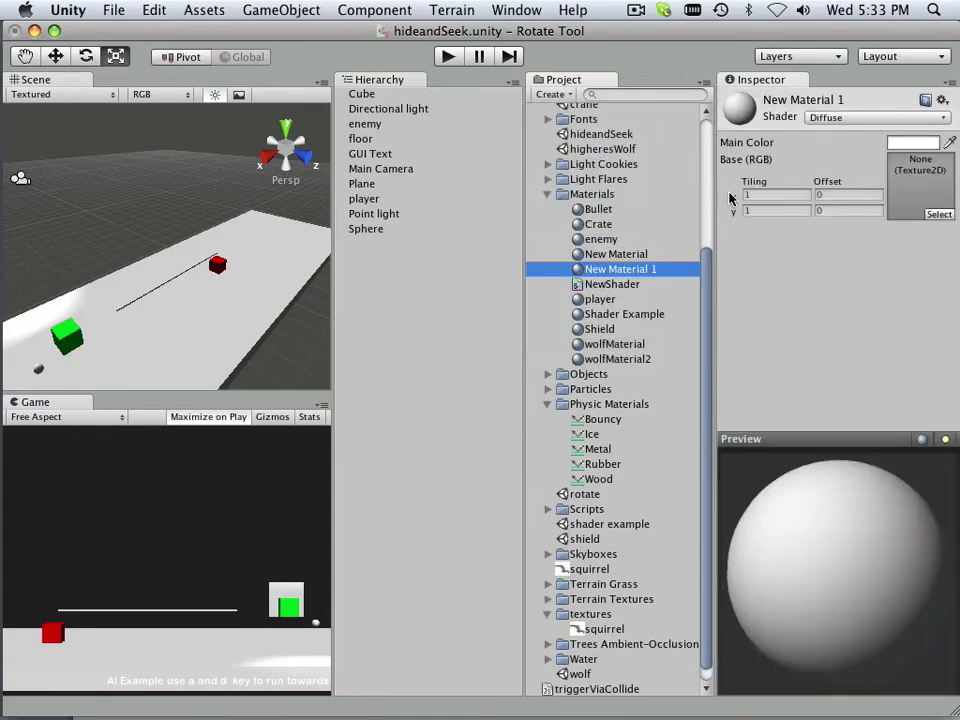
{"action": "left_click", "coordinate": [880, 118]}
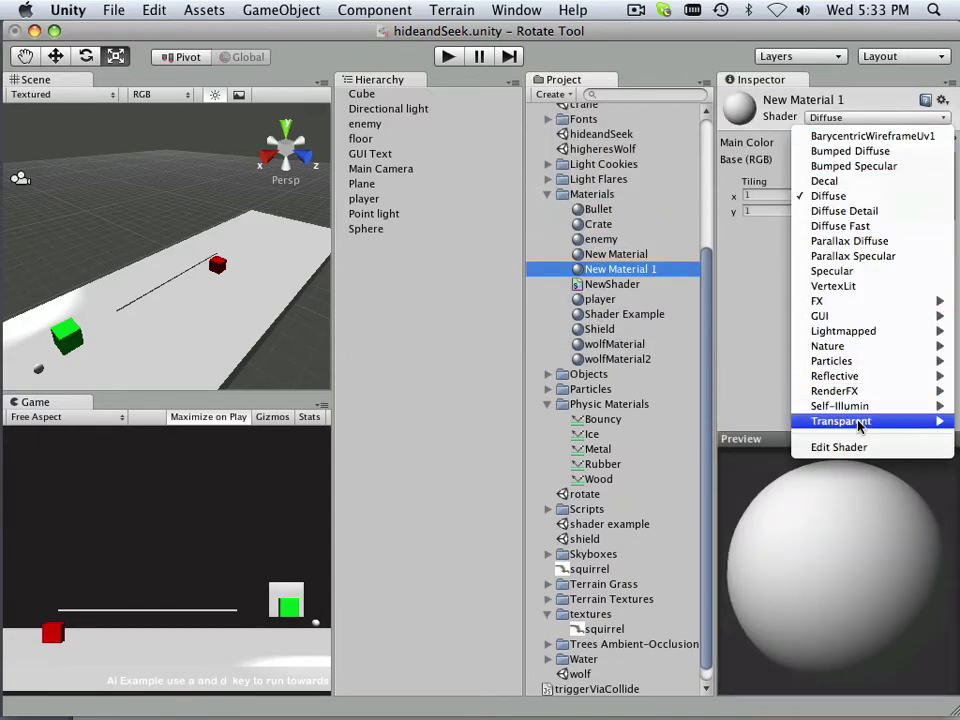
{"action": "mouse_move", "coordinate": [857, 422]}
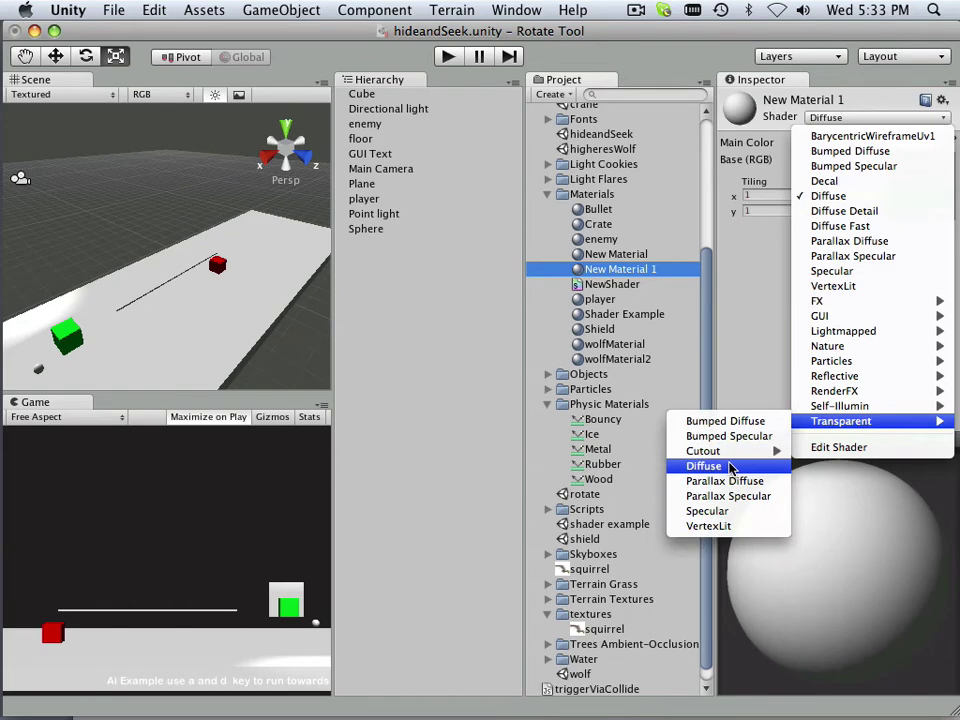
{"action": "left_click", "coordinate": [731, 468]}
Assign the squirrel texture to the material and rename it squirrel
{"action": "scroll", "coordinate": [681, 476], "scroll_direction": "down", "scroll_amount": 1}
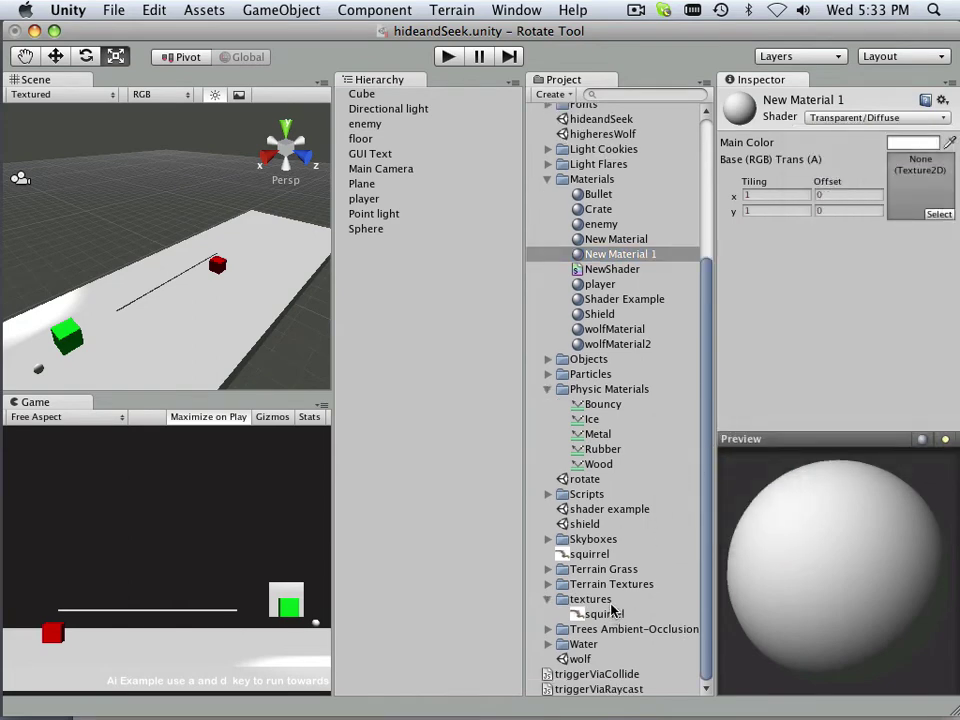
{"action": "left_click_drag", "start_coordinate": [612, 612], "coordinate": [864, 195]}
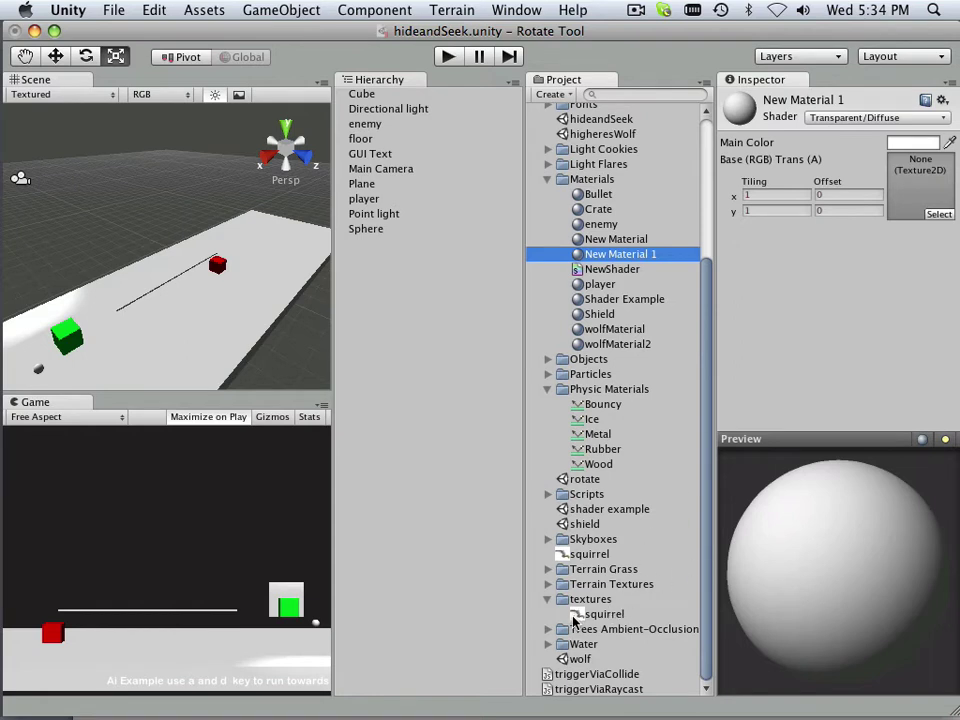
{"action": "left_click_drag", "start_coordinate": [575, 622], "coordinate": [913, 196]}
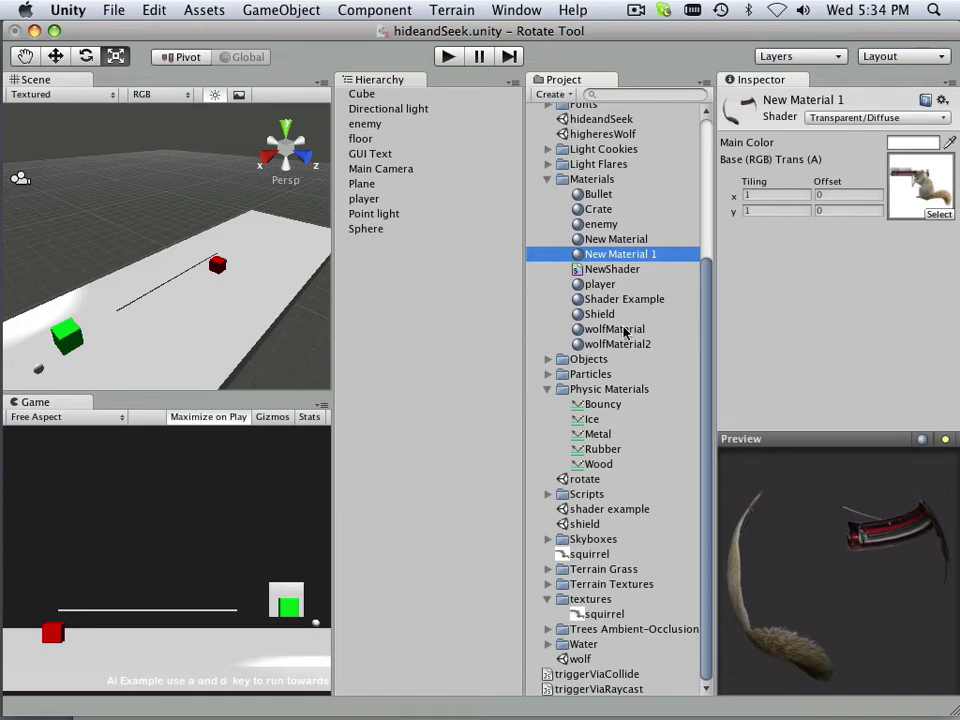
{"action": "left_click", "coordinate": [609, 256]}
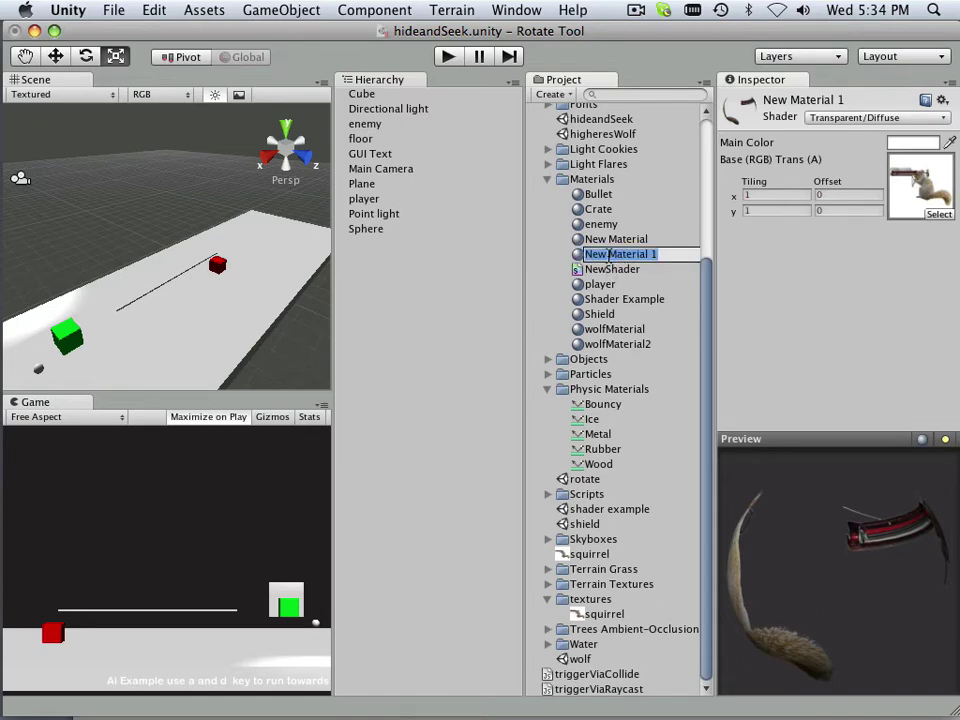
{"action": "type", "text": "s"}
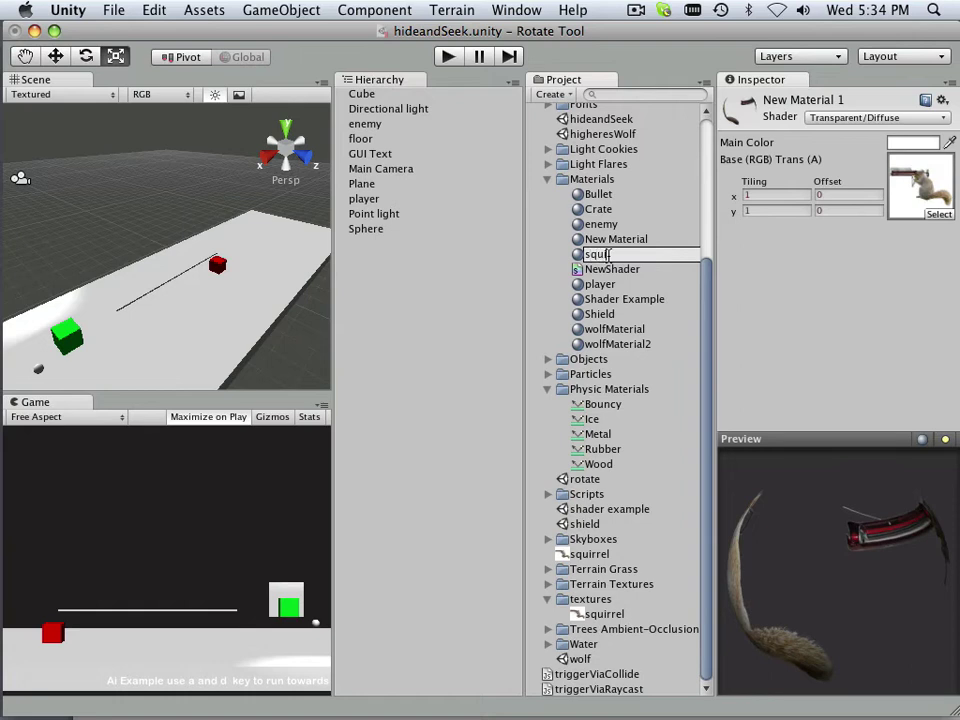
{"action": "type", "text": "quirrel"}
{"action": "key", "text": "Return"}
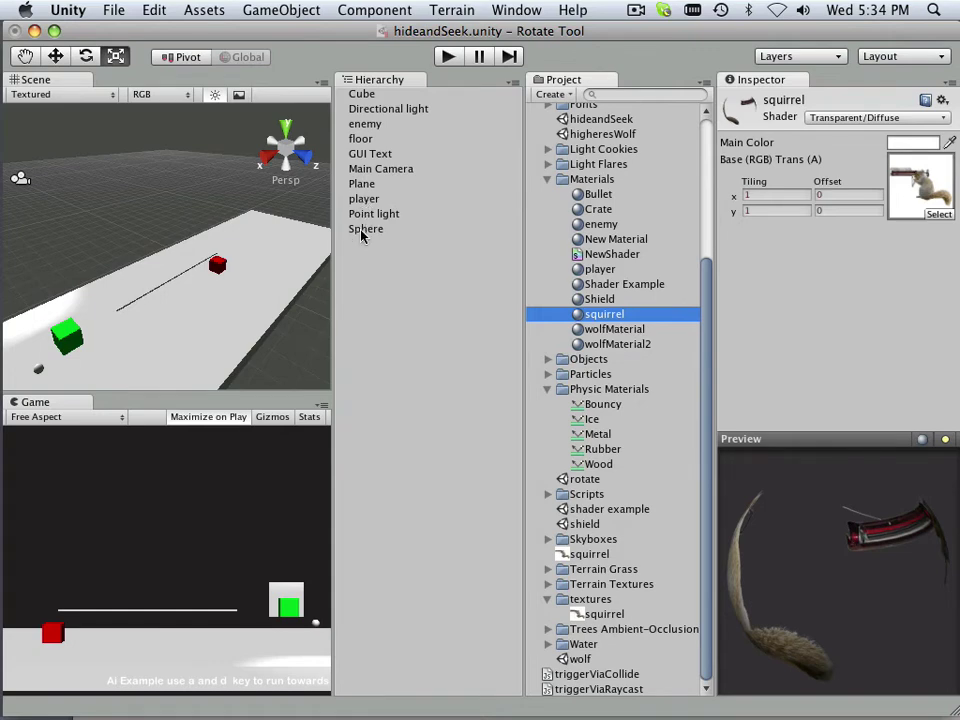
Apply the squirrel material to the Plane and scale it uniformly to about 3.165358
{"action": "left_click", "coordinate": [364, 184]}
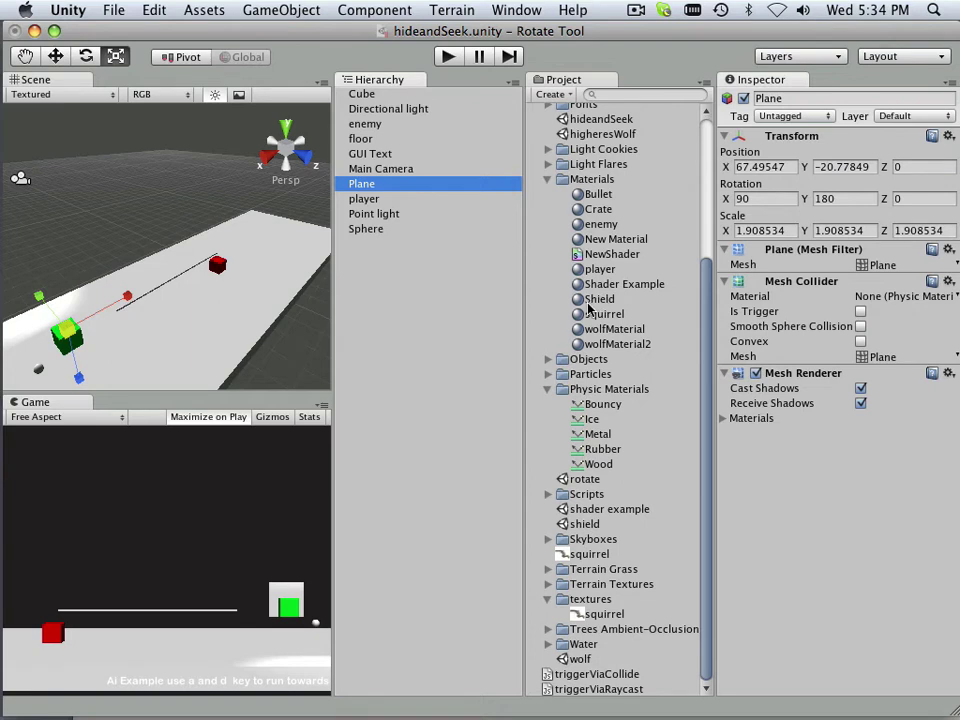
{"action": "left_click_drag", "start_coordinate": [602, 314], "coordinate": [808, 494]}
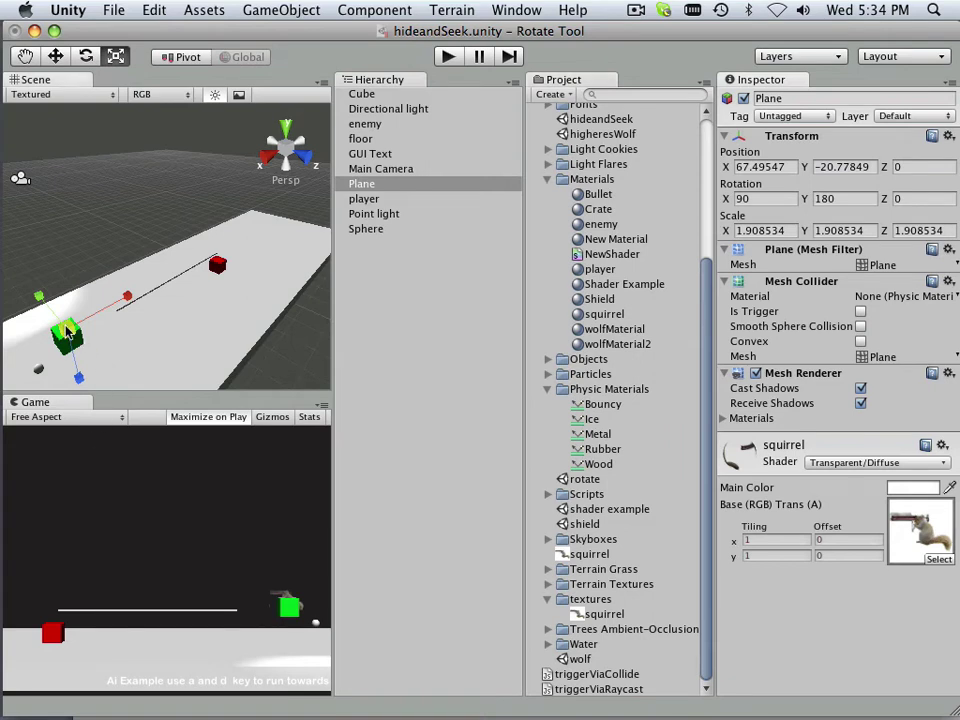
{"action": "left_click_drag", "start_coordinate": [66, 331], "coordinate": [139, 403]}
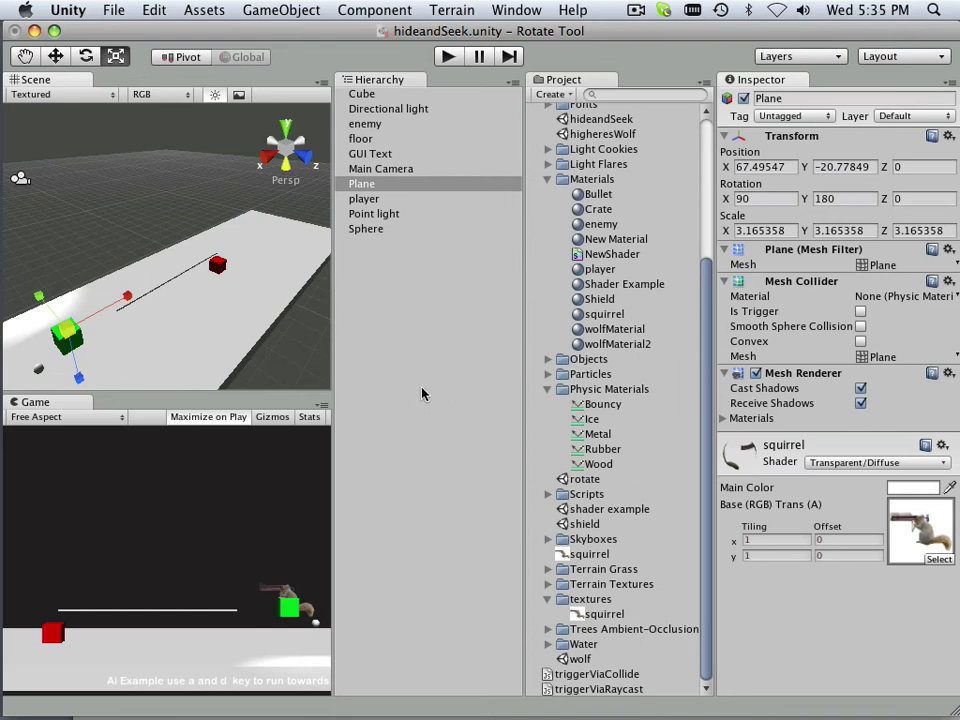
Duplicate the Plane and select the new copy in the Hierarchy
{"action": "right_click", "coordinate": [380, 190]}
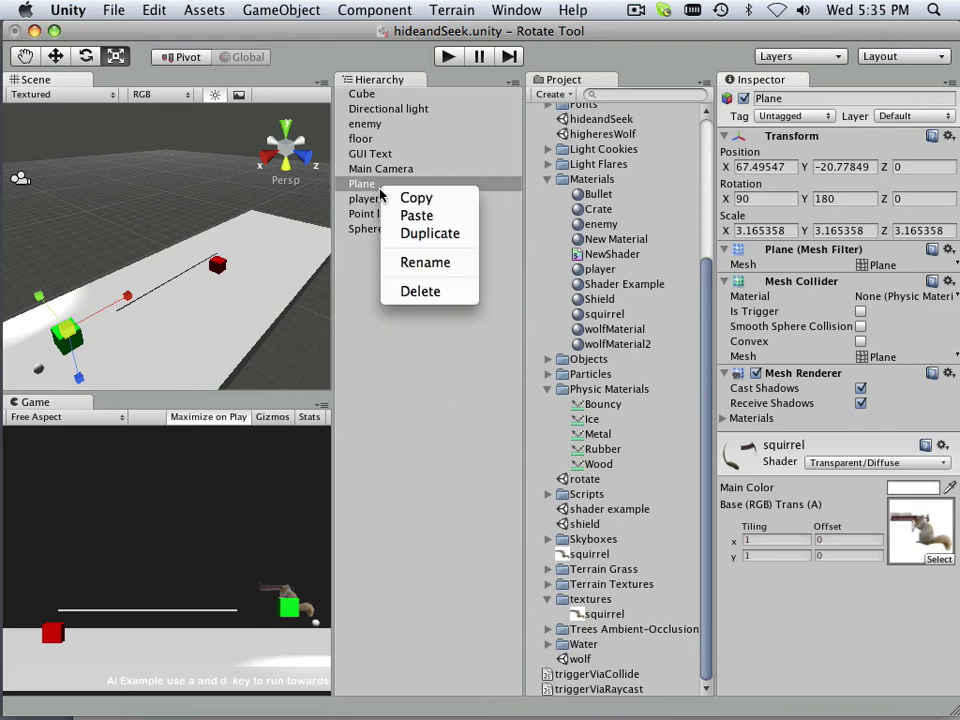
{"action": "left_click", "coordinate": [414, 232]}
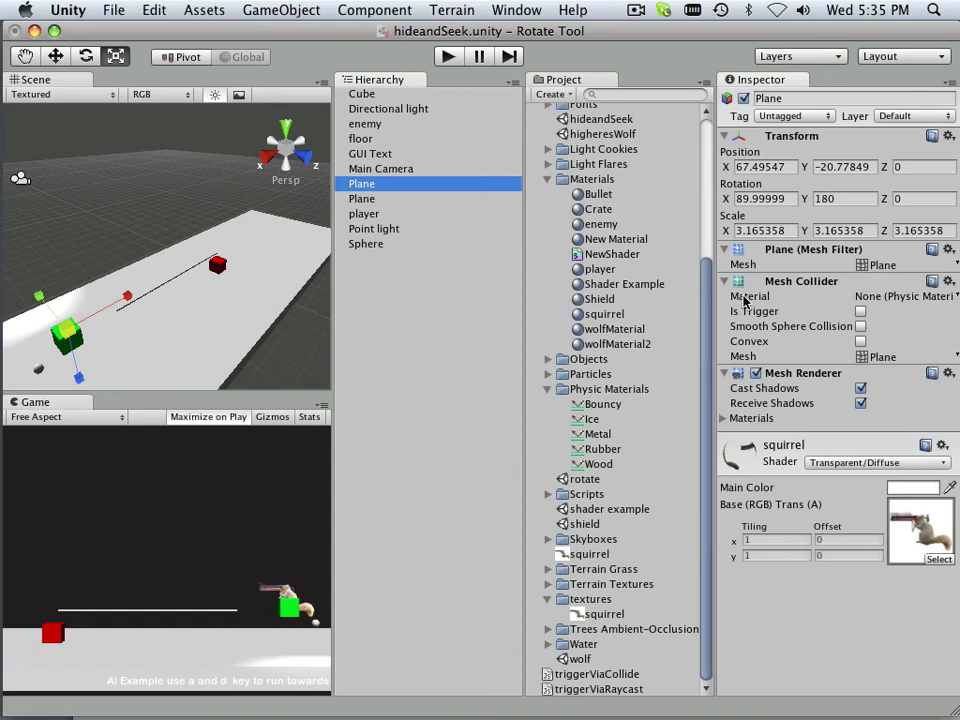
{"action": "left_click", "coordinate": [858, 200]}
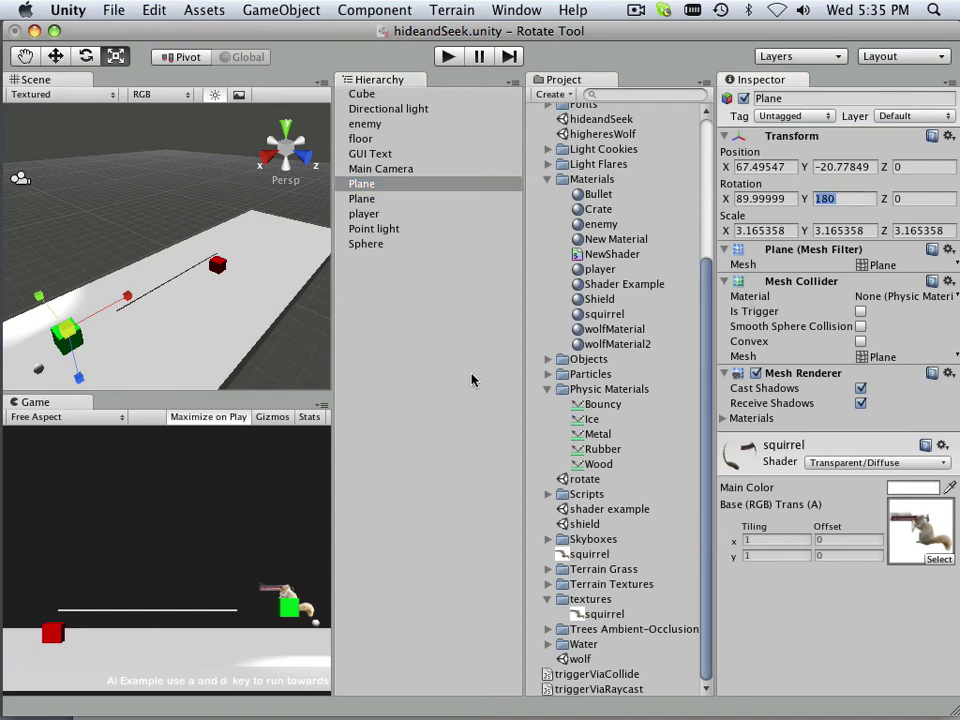
{"action": "left_click", "coordinate": [145, 340]}
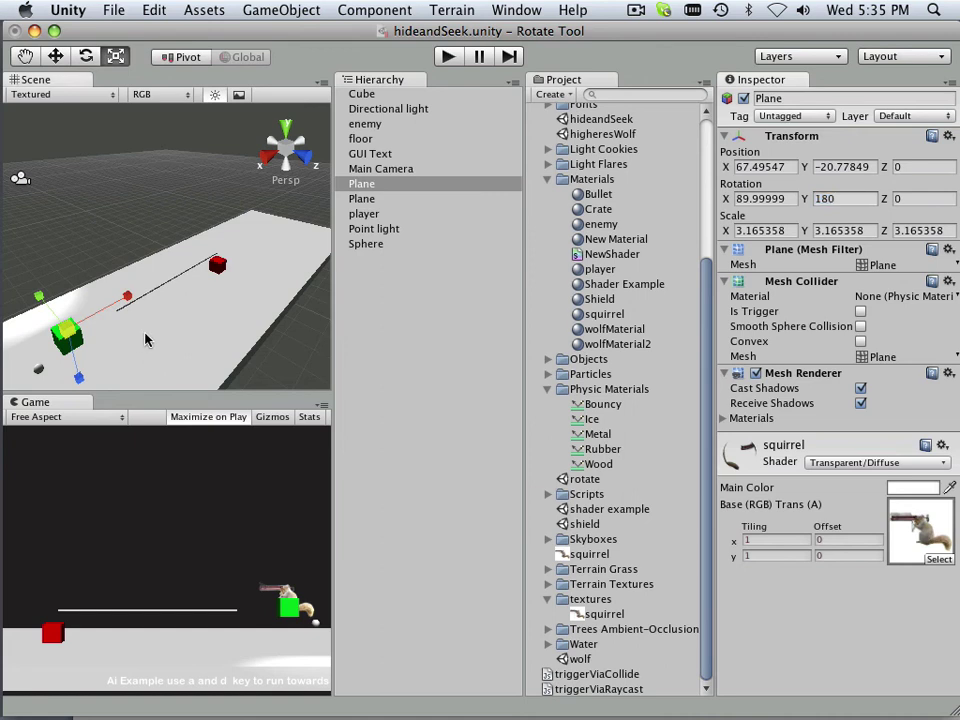
{"action": "left_click", "coordinate": [145, 340]}
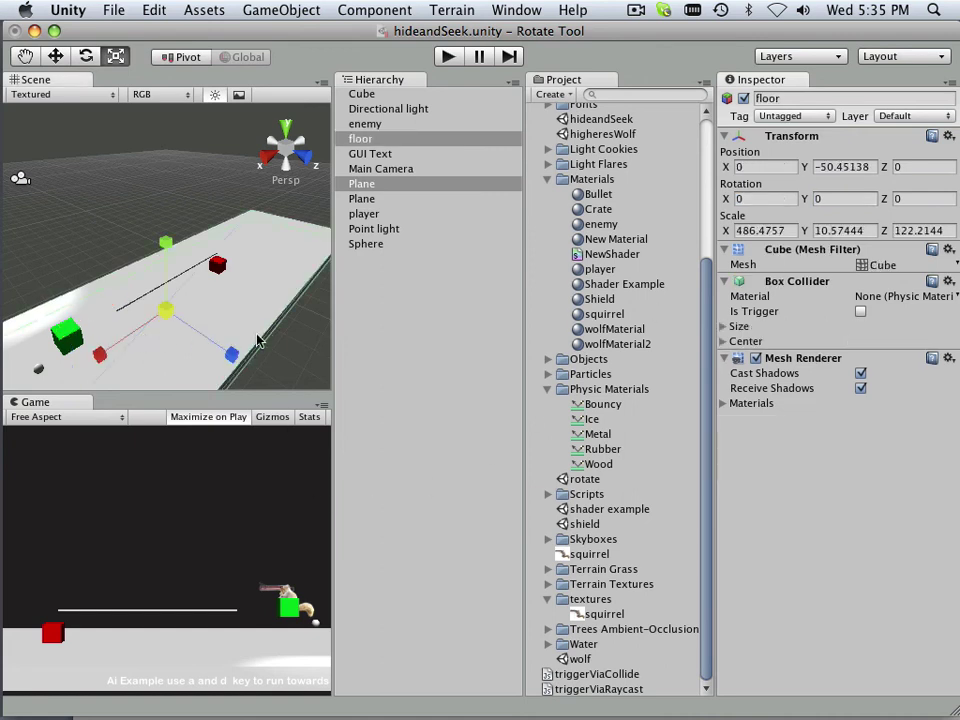
{"action": "left_click", "coordinate": [386, 186]}
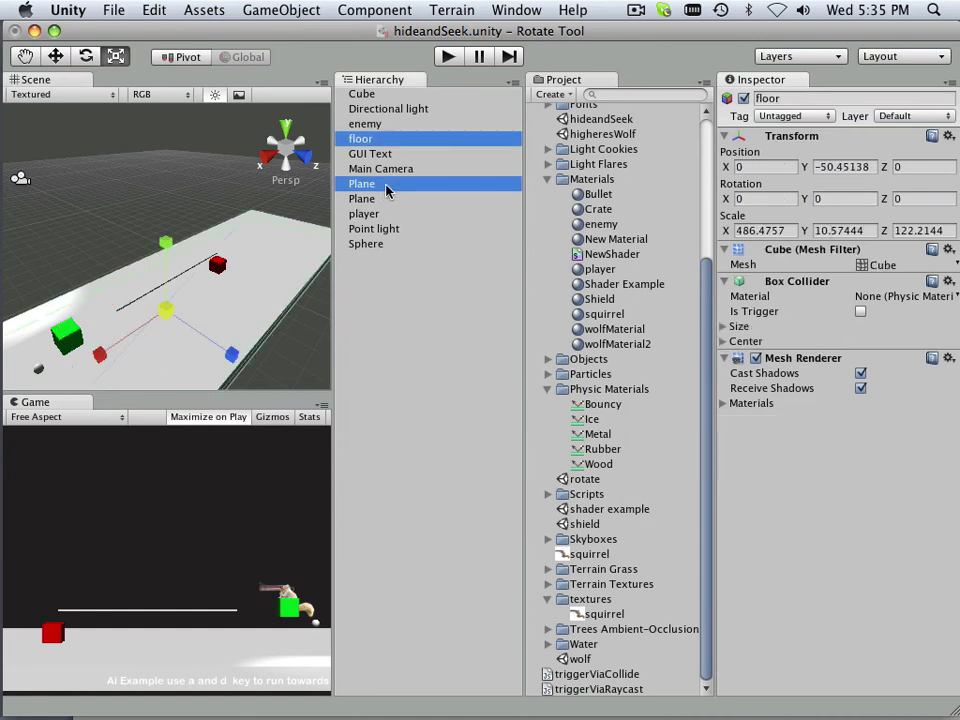
{"action": "left_click", "coordinate": [370, 198]}
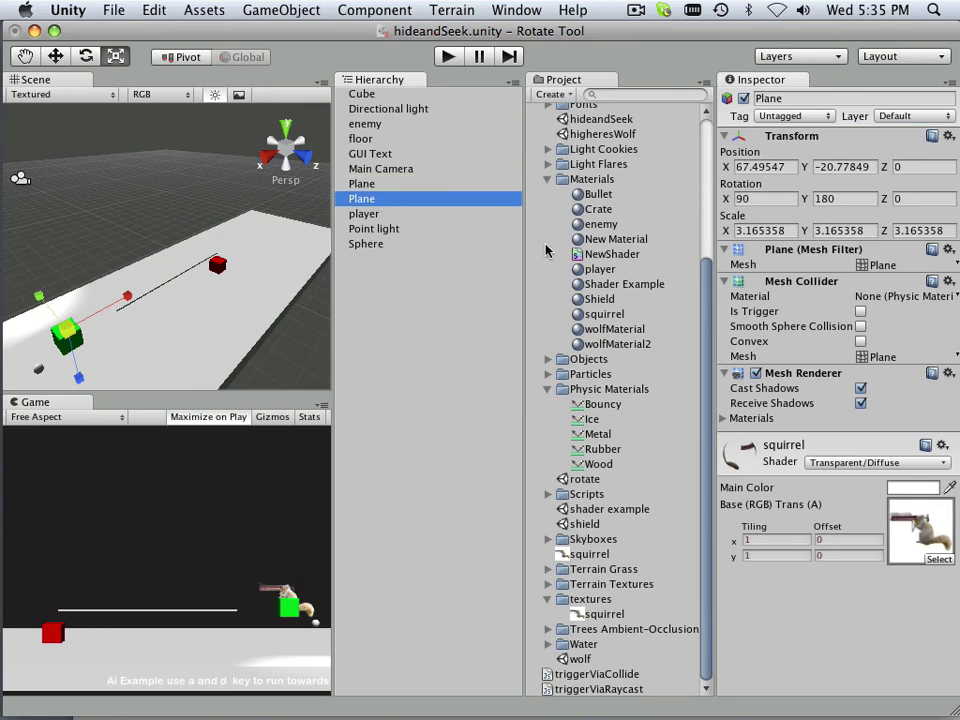
Set the copy's Y rotation to 0 and its X scale to -3.165358
{"action": "left_click", "coordinate": [847, 199]}
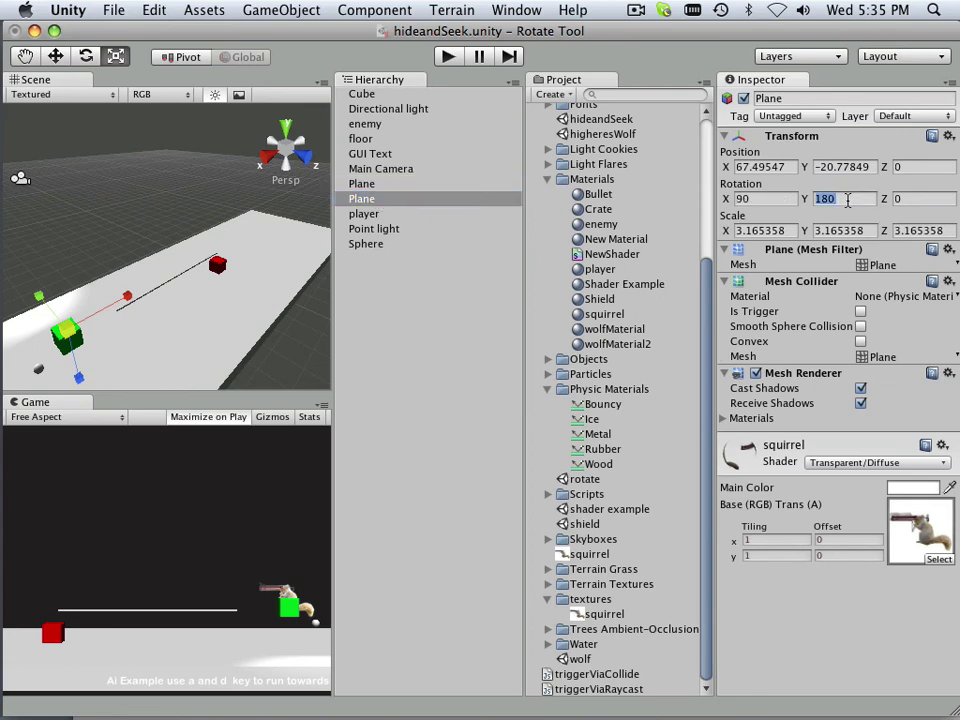
{"action": "type", "text": "0"}
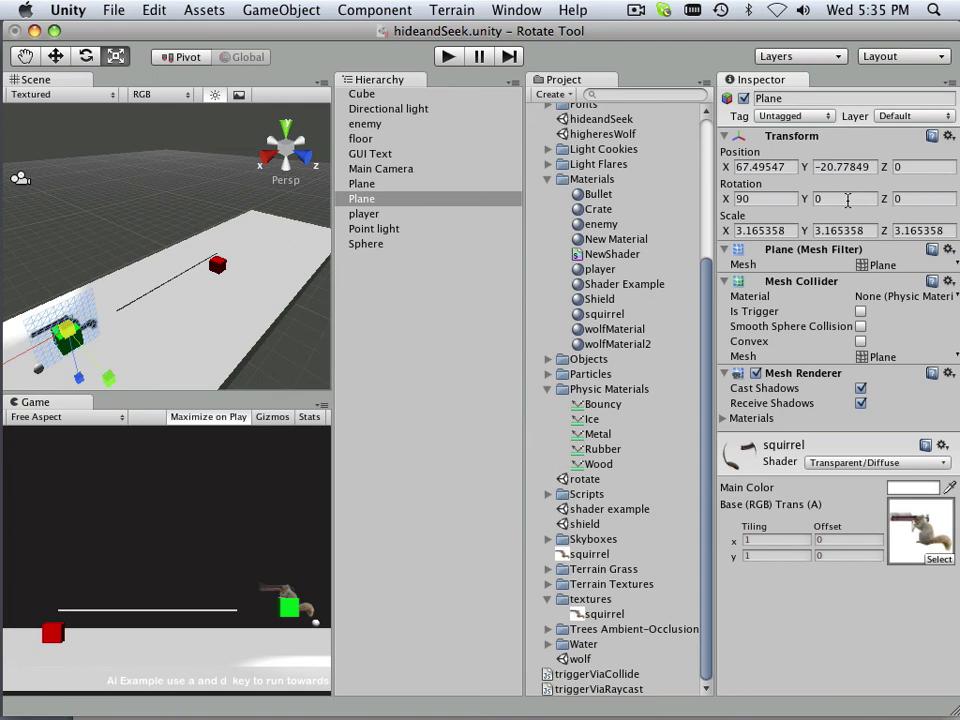
{"action": "left_click", "coordinate": [790, 231]}
{"action": "left_click", "coordinate": [738, 231]}
{"action": "type", "text": "-"}
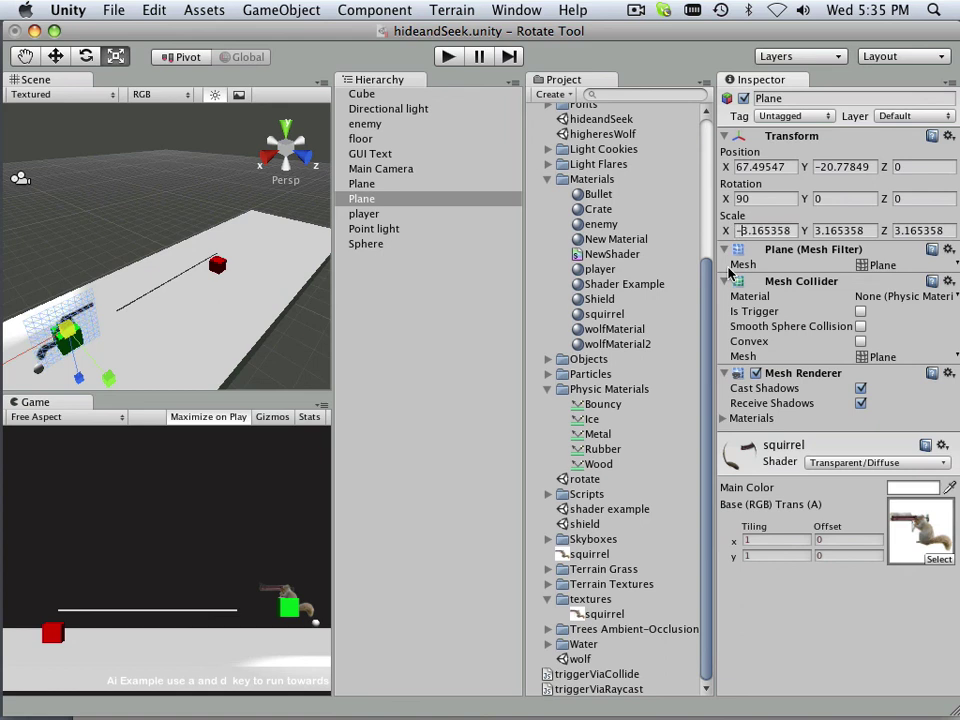
{"action": "scroll", "coordinate": [139, 327], "scroll_direction": "up", "scroll_amount": 3}
Orbit the Scene view to see both planes from another side
{"action": "left_click", "coordinate": [119, 332]}
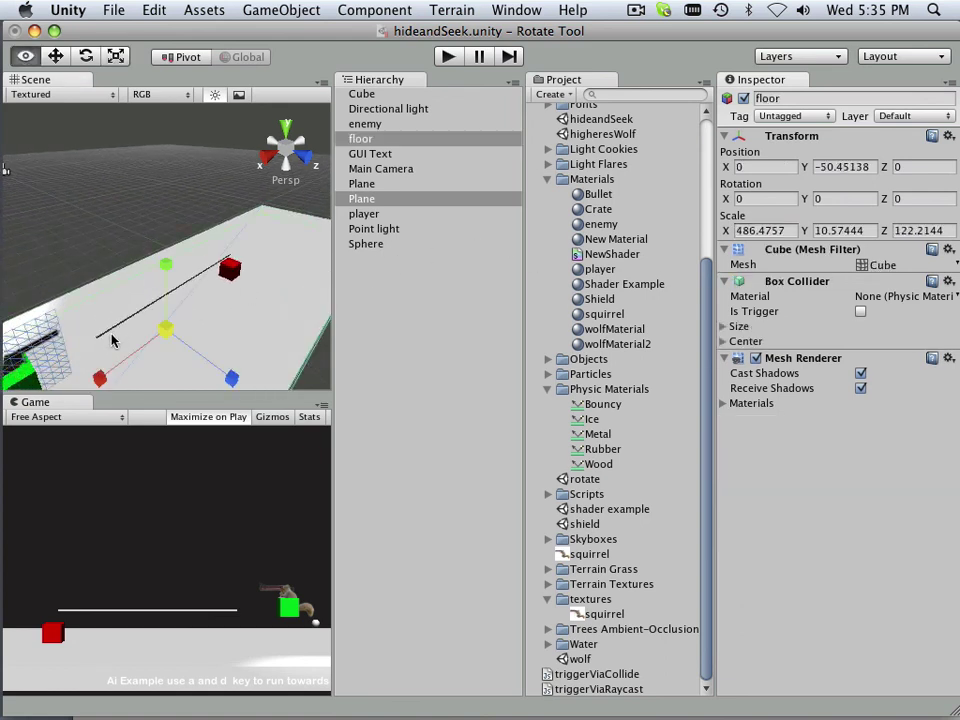
{"action": "left_click_drag", "start_coordinate": [114, 336], "coordinate": [60, 345], "text": "alt"}
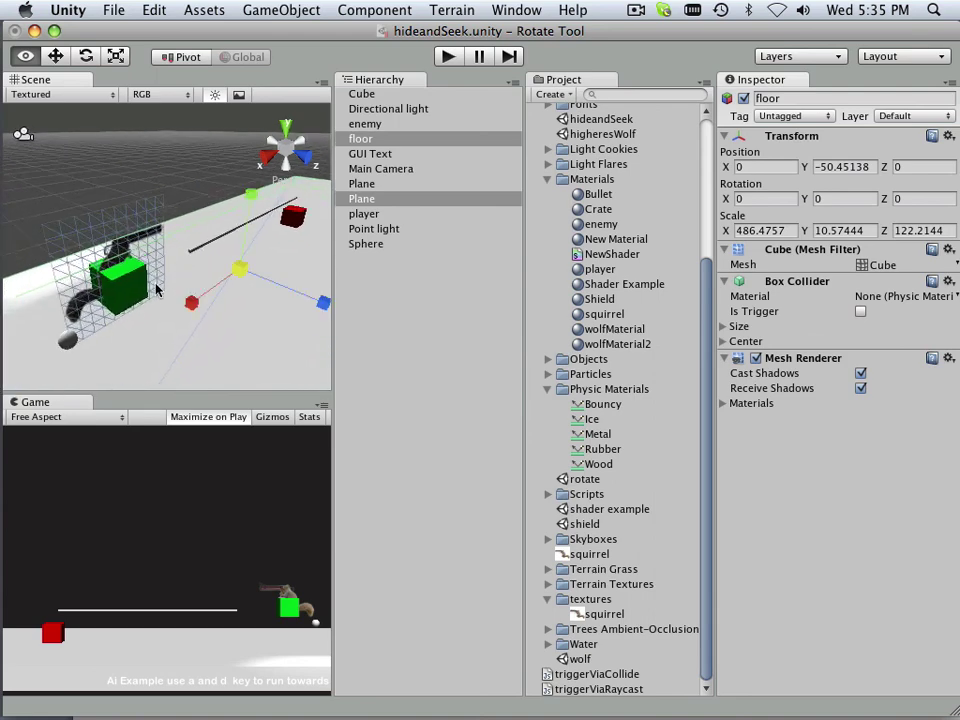
{"action": "left_click", "coordinate": [70, 341]}
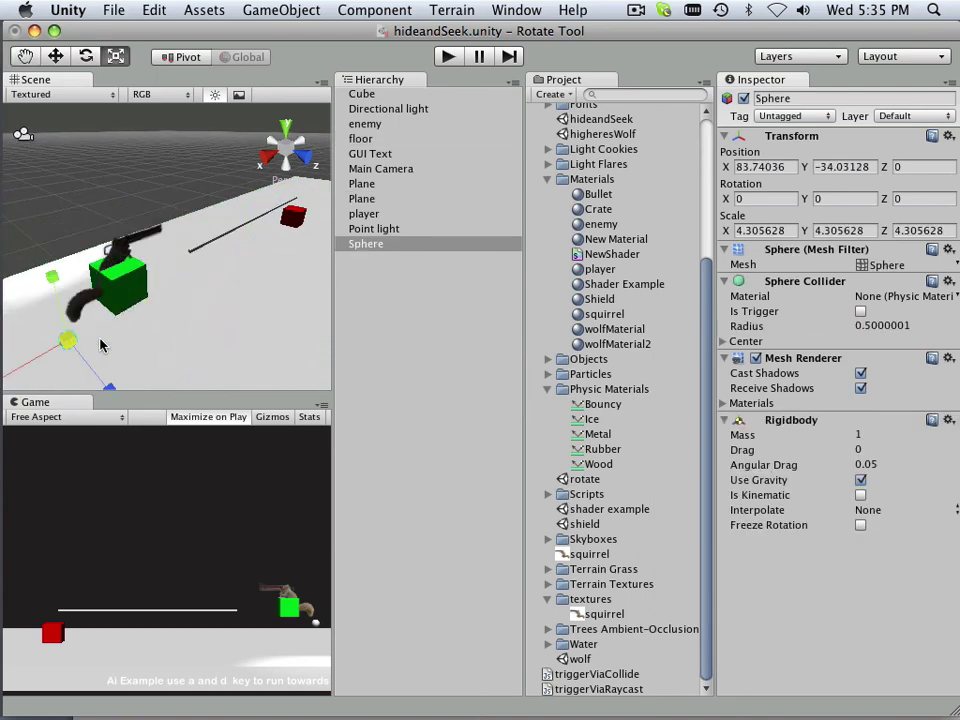